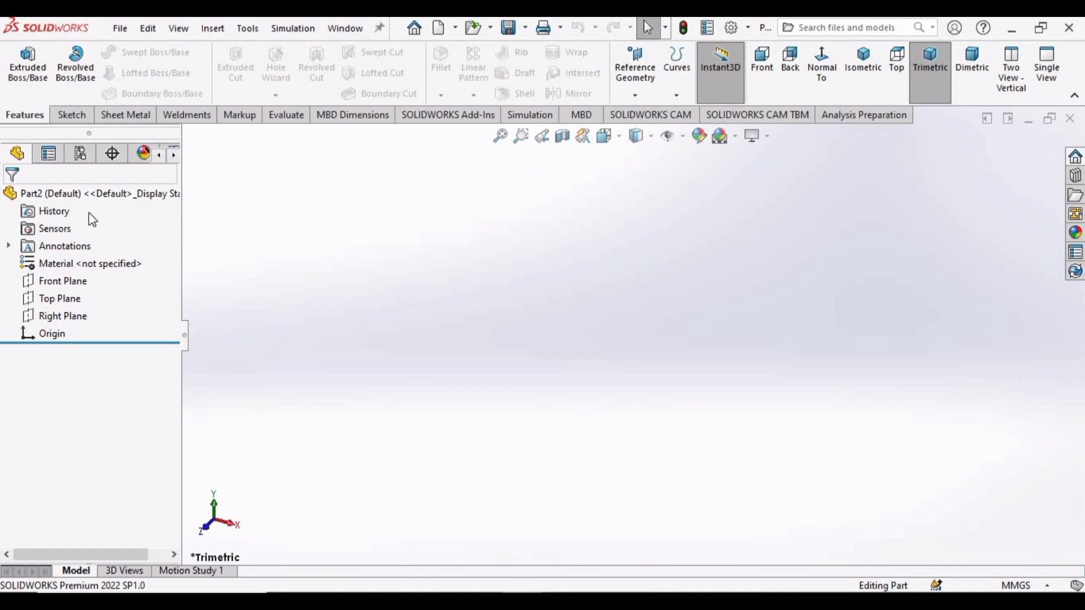
Sketch a hexagon centred on the origin of the Front Plane, about 156 mm across opposite corners
click(56, 287)
click(68, 252)
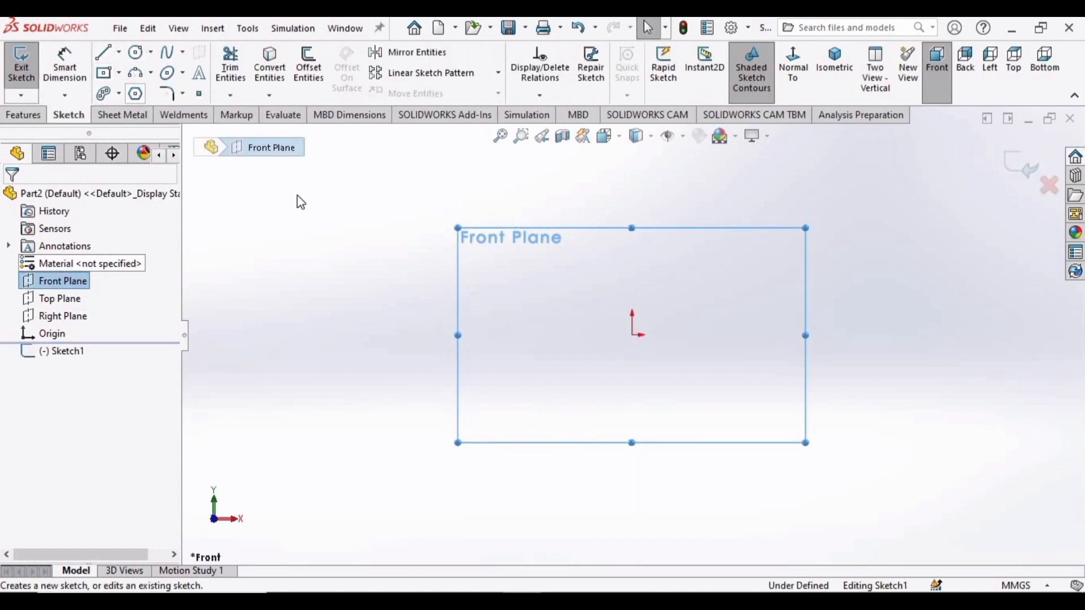
click(135, 94)
click(632, 335)
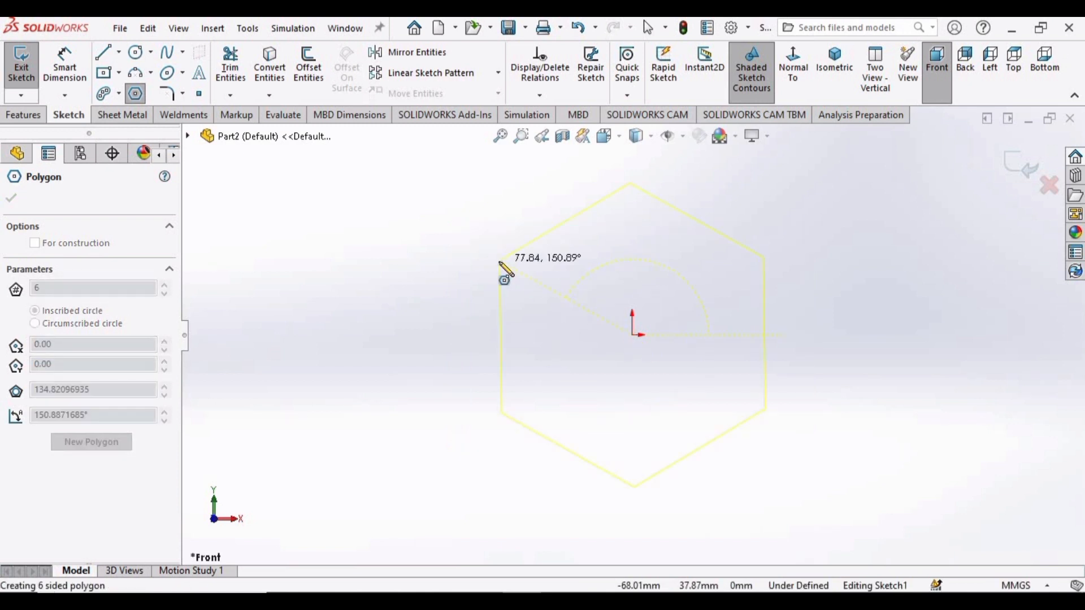
click(505, 271)
key(Escape)
scroll(565, 260, up, 3)
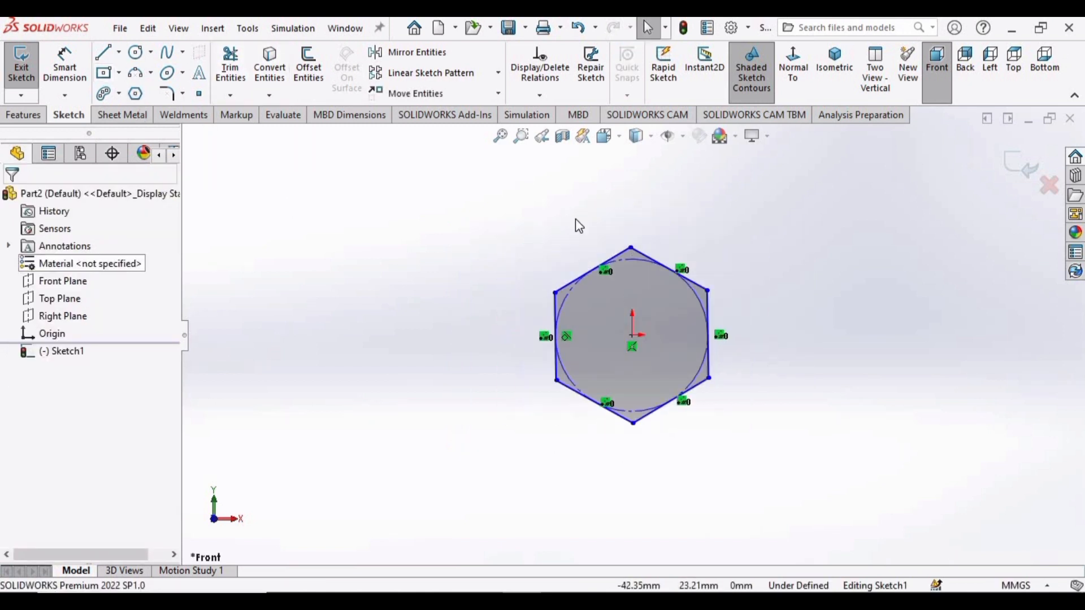
Dimension the hexagon between two opposite corners as 48 mm
click(76, 64)
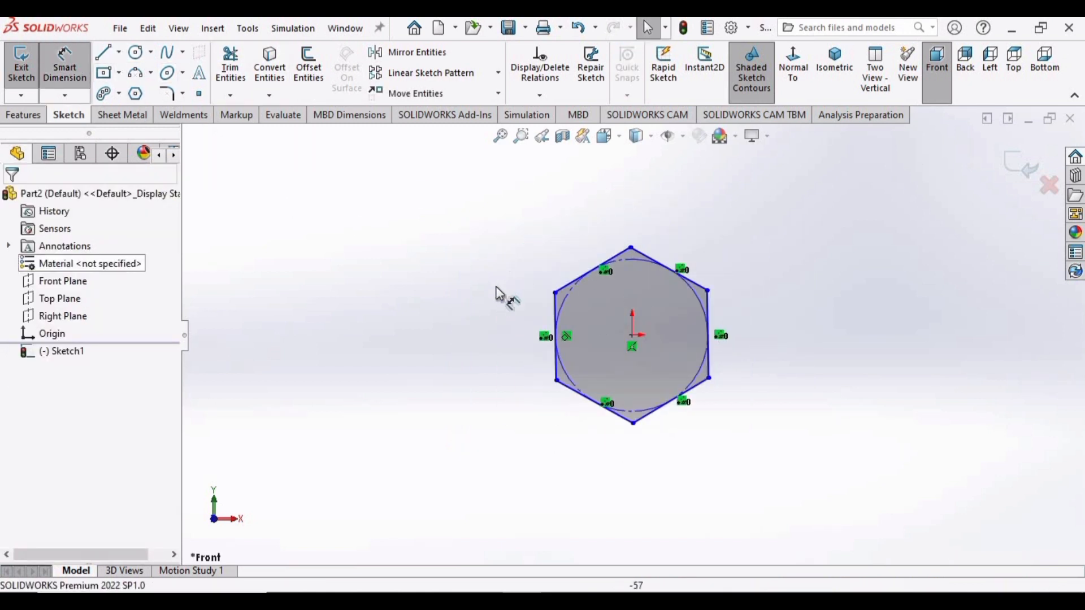
click(558, 295)
click(710, 378)
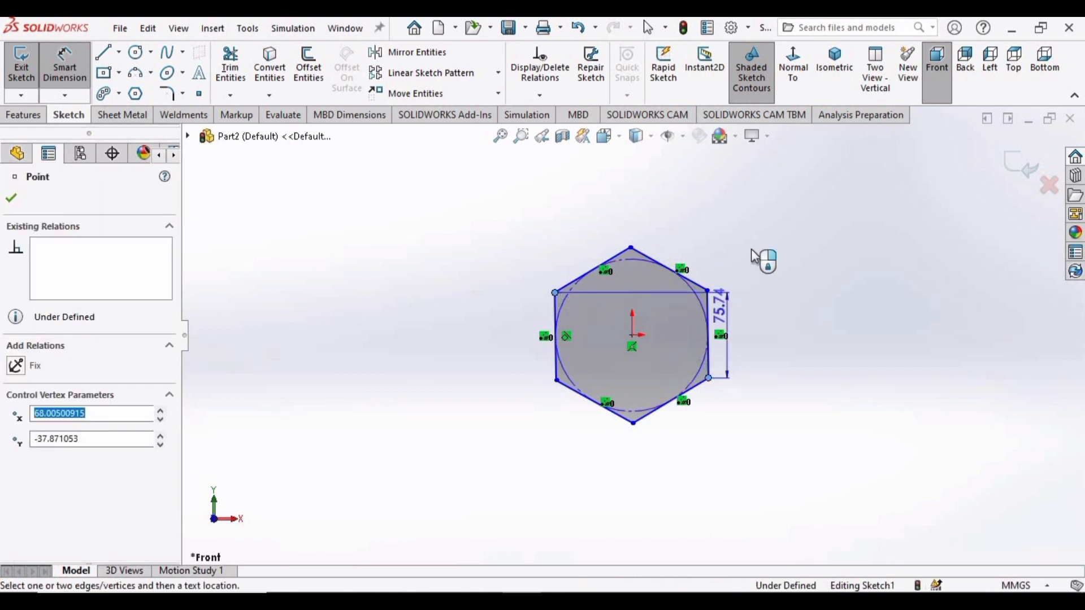
click(775, 255)
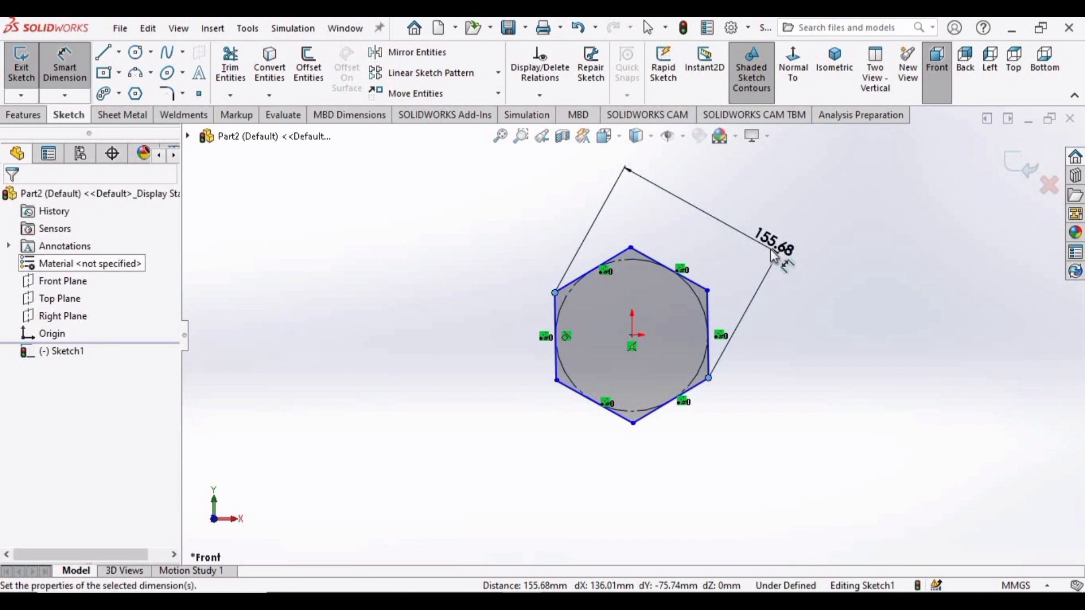
text(48)
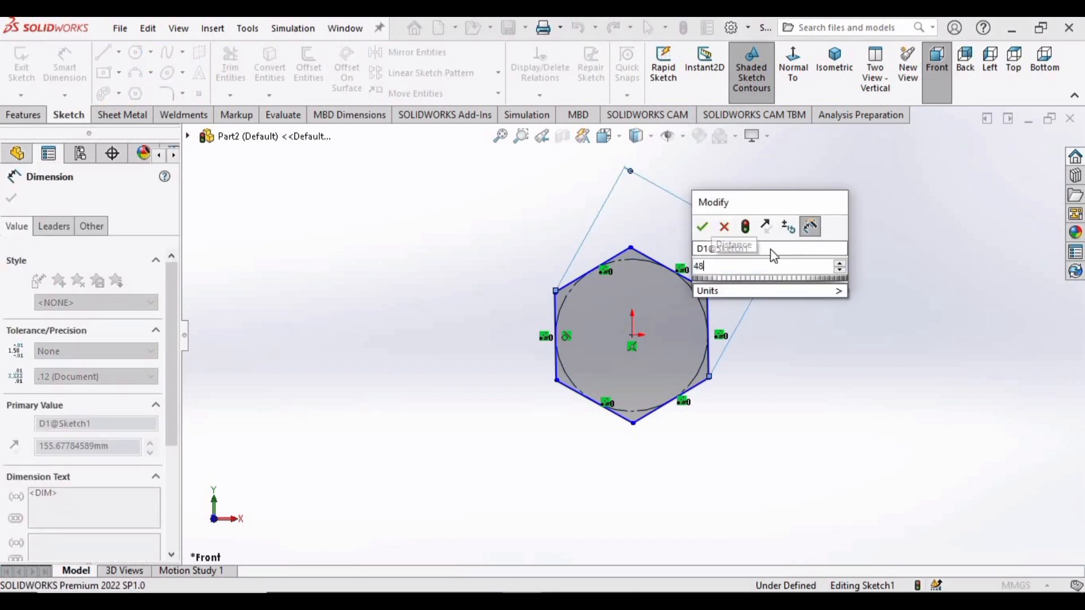
key(Return)
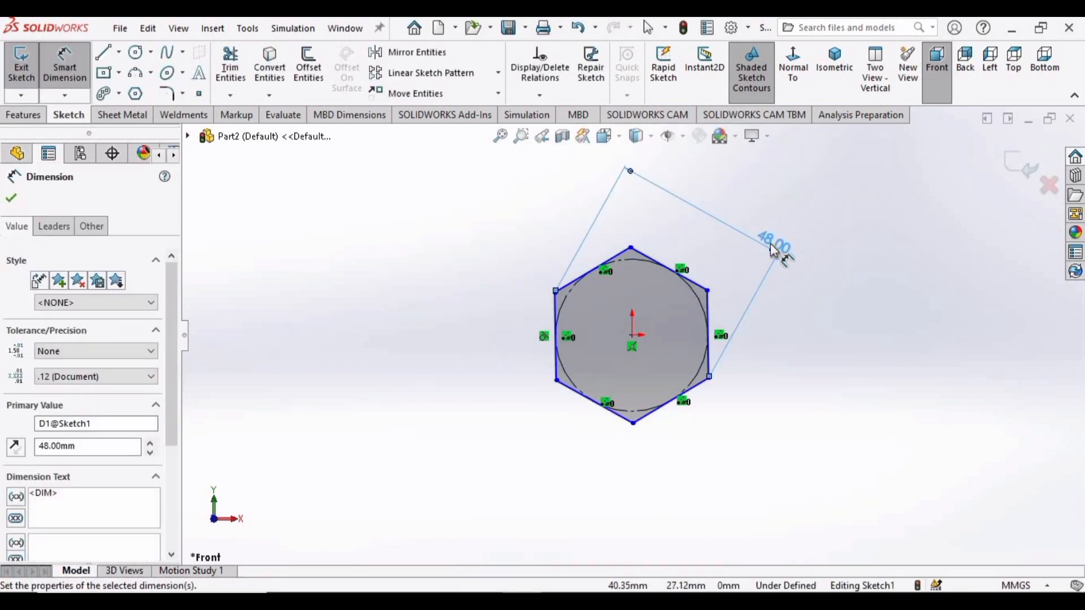
click(11, 198)
Extrude the hexagon 15 mm as a boss using the Mid Plane end condition
click(23, 116)
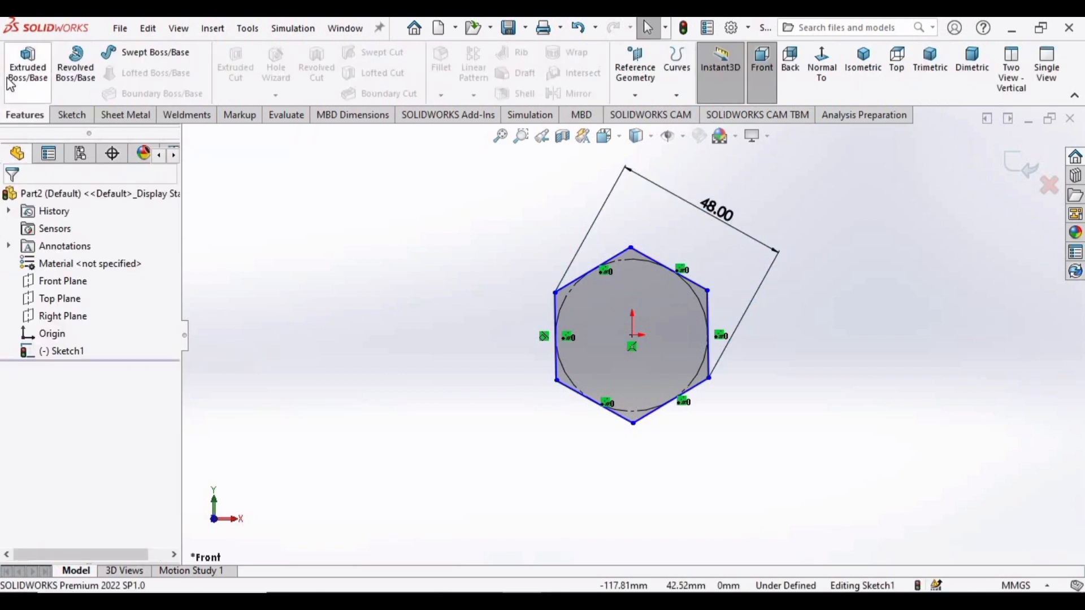
click(23, 65)
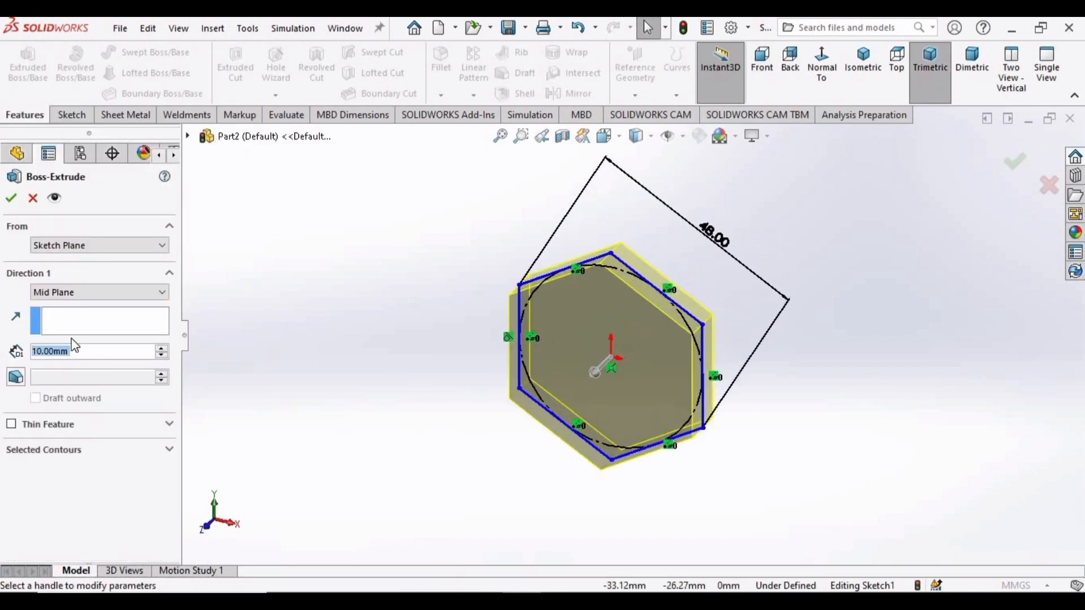
click(73, 292)
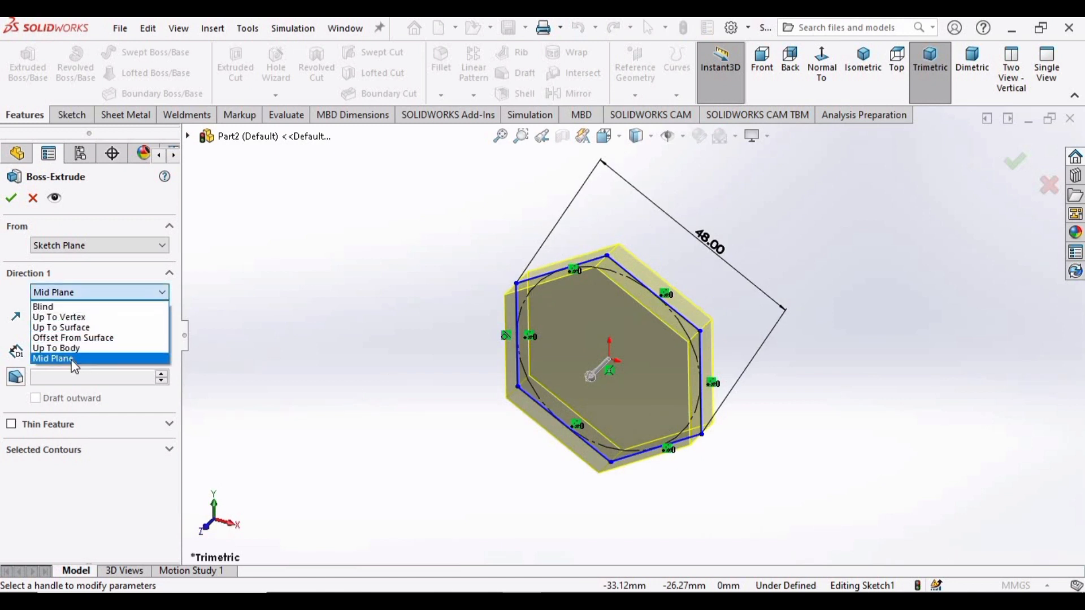
click(73, 360)
text(1)
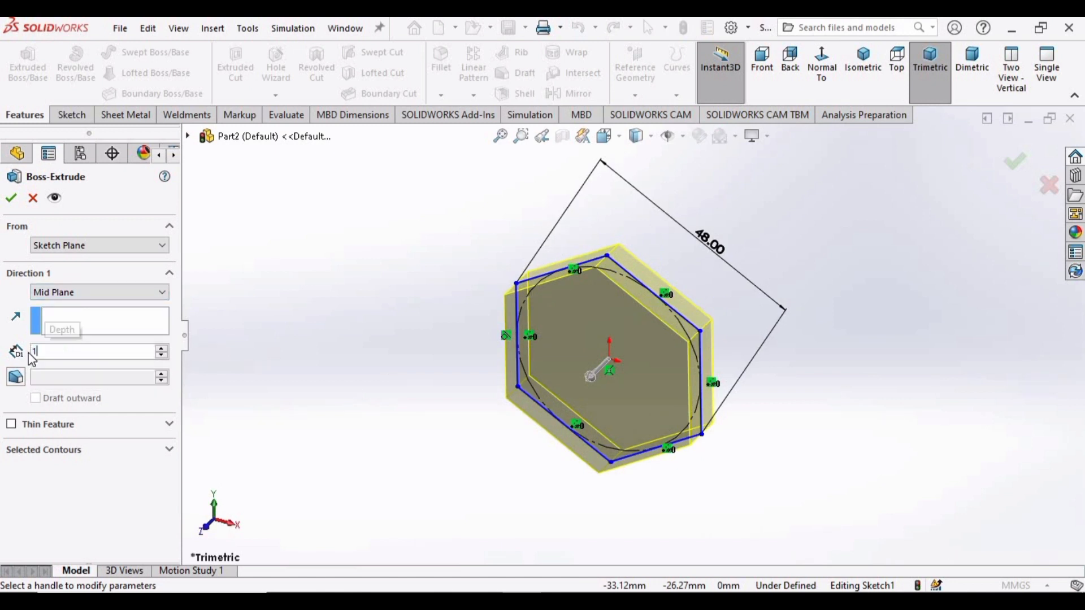
text(5)
key(Return)
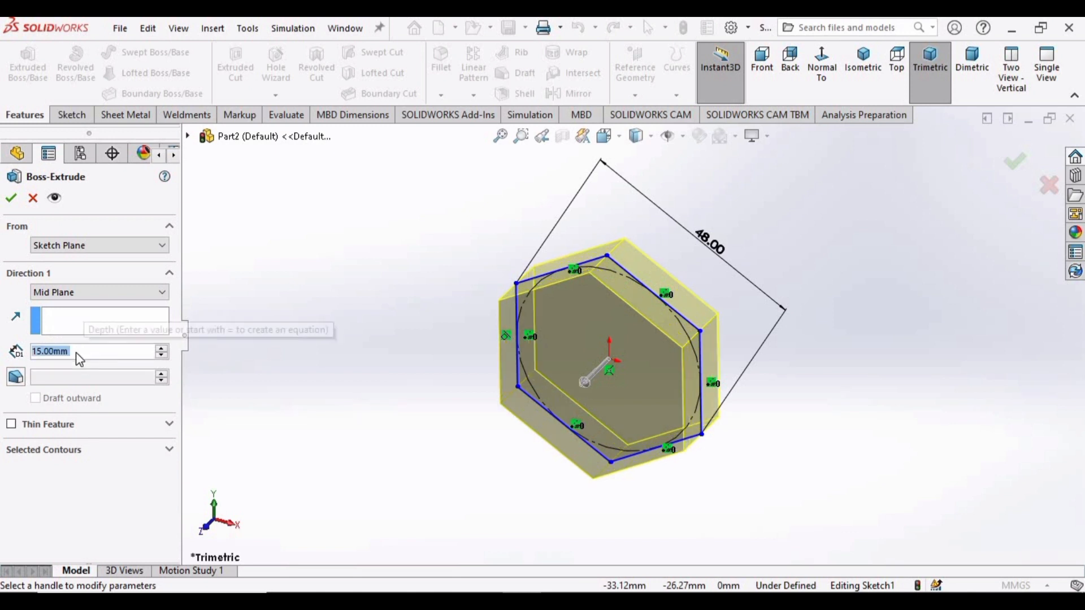
Sketch a circle of about 41.6 mm diameter on the back hexagonal face, centred on the origin and reaching the flat sides
middle_drag(579, 373, 583, 313)
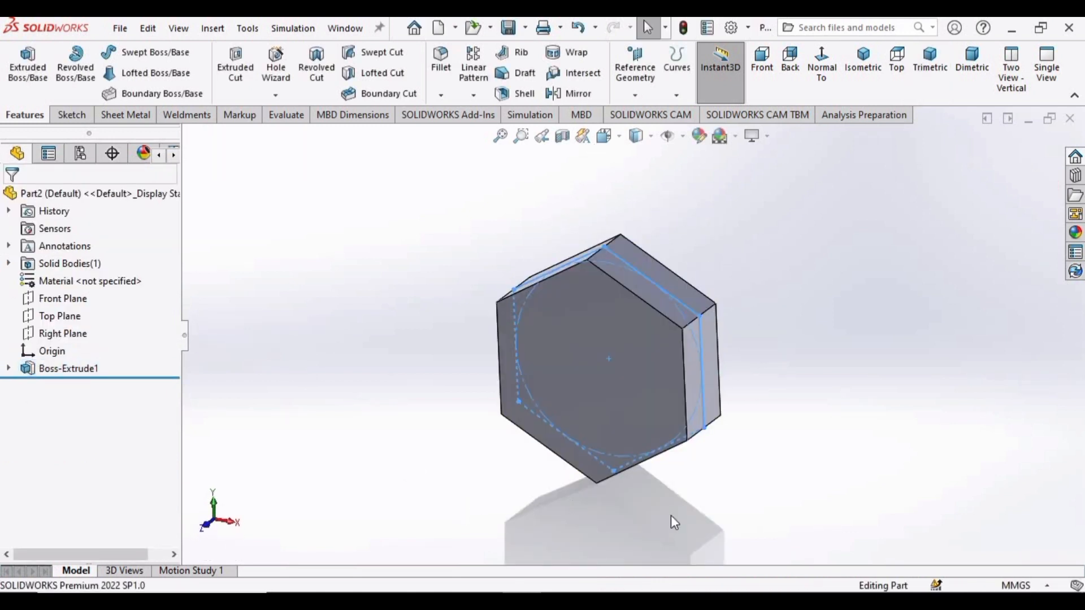
middle_drag(716, 481, 596, 300)
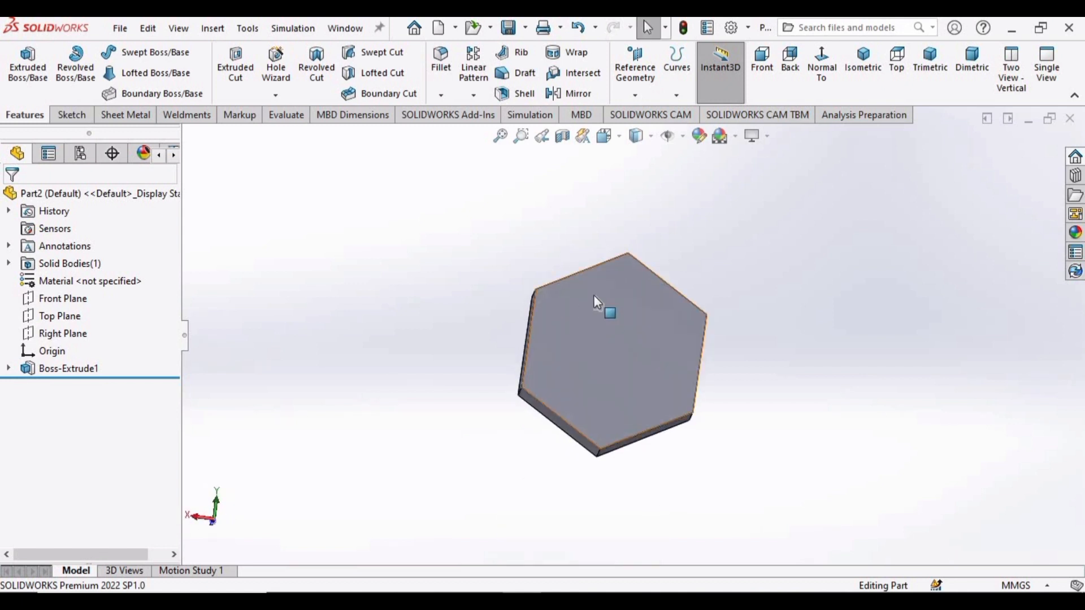
click(662, 333)
click(679, 251)
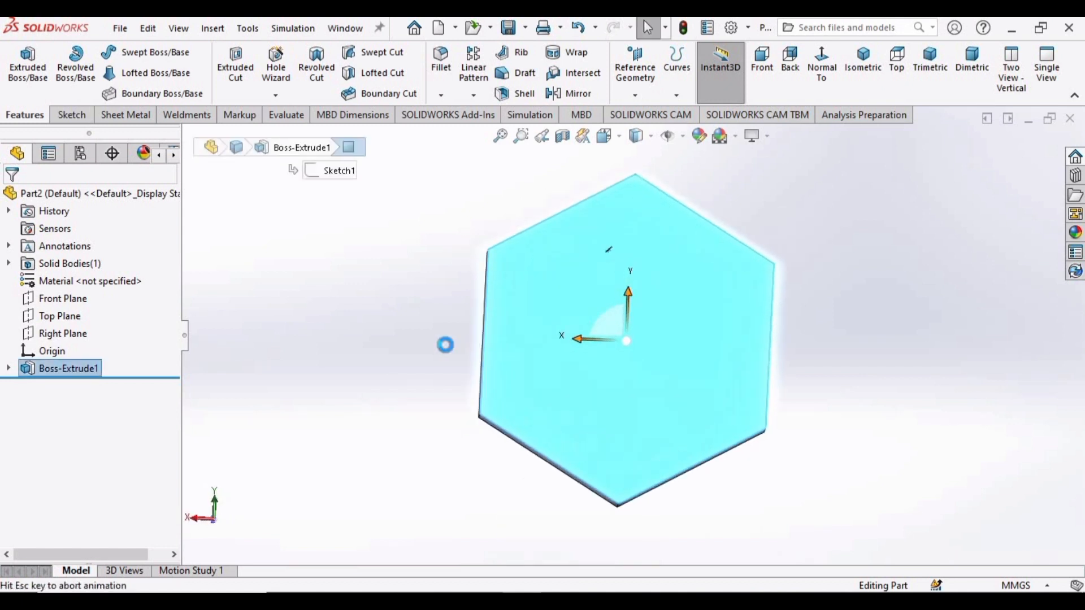
scroll(634, 303, up, 2)
click(139, 54)
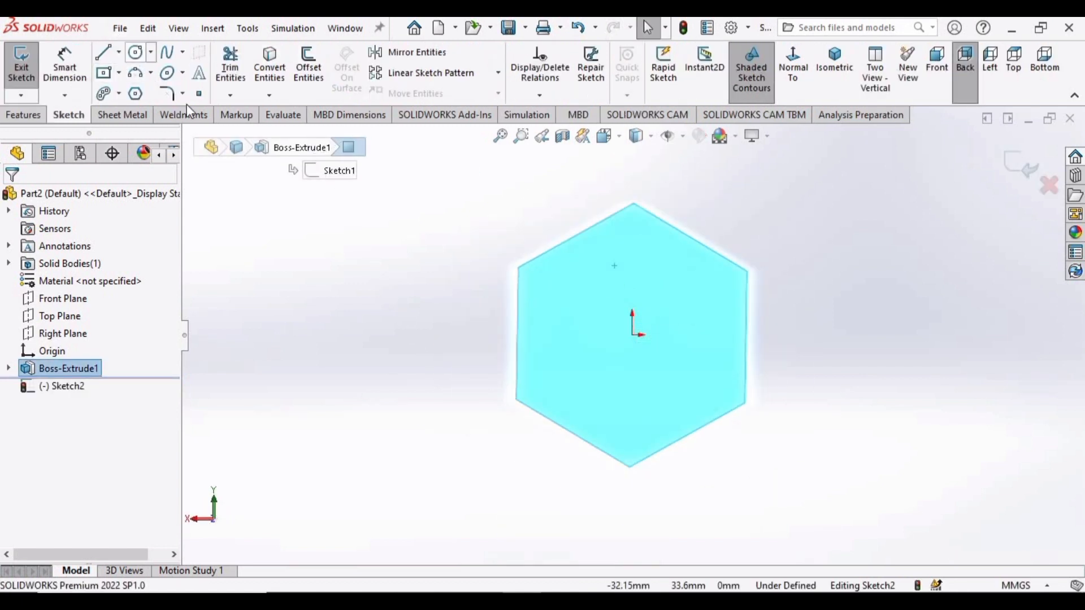
click(634, 334)
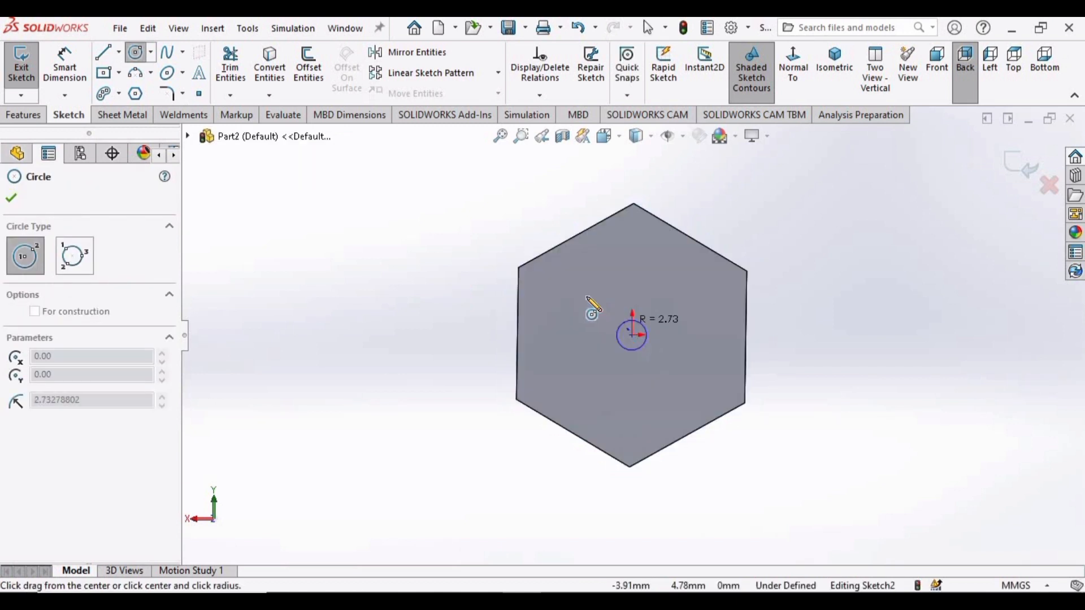
scroll(539, 328, down, 4)
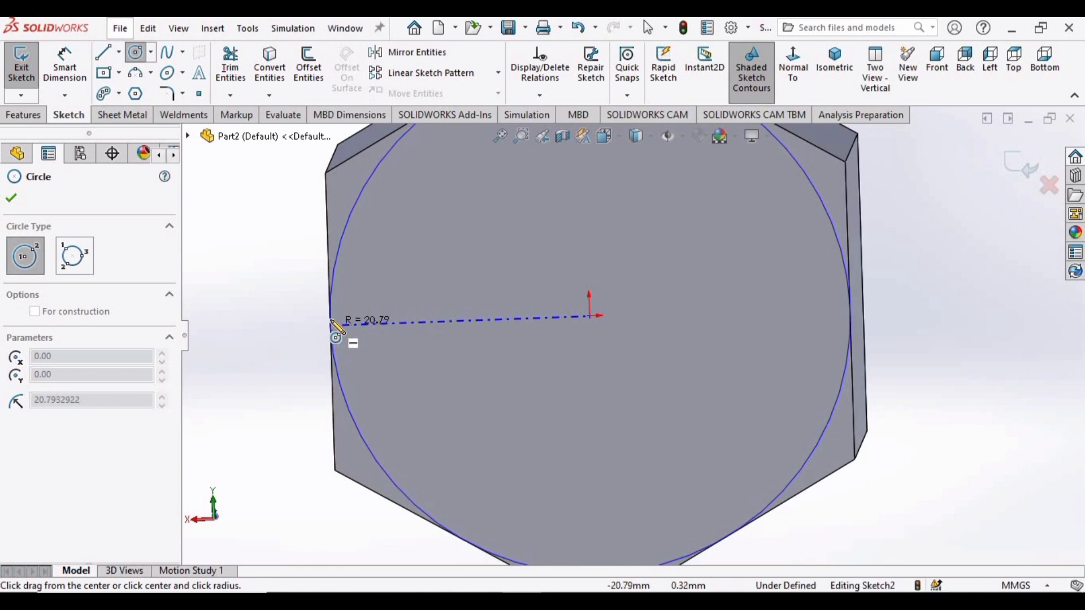
click(333, 323)
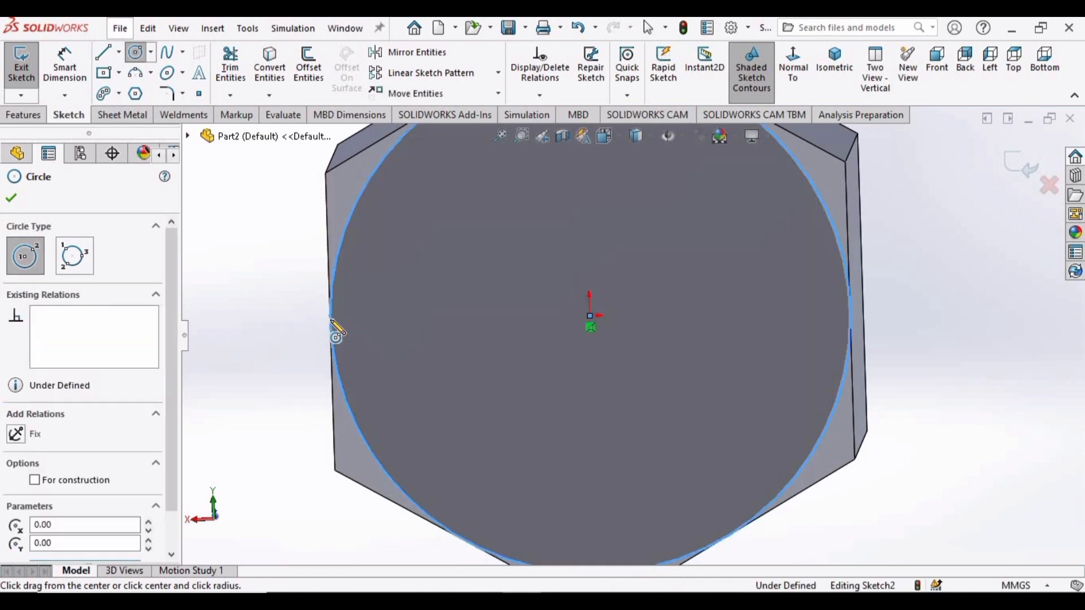
key(Escape)
Set up a 15 mm Mid Plane extruded cut from the circle that removes the material outside it
scroll(330, 320, down, 1)
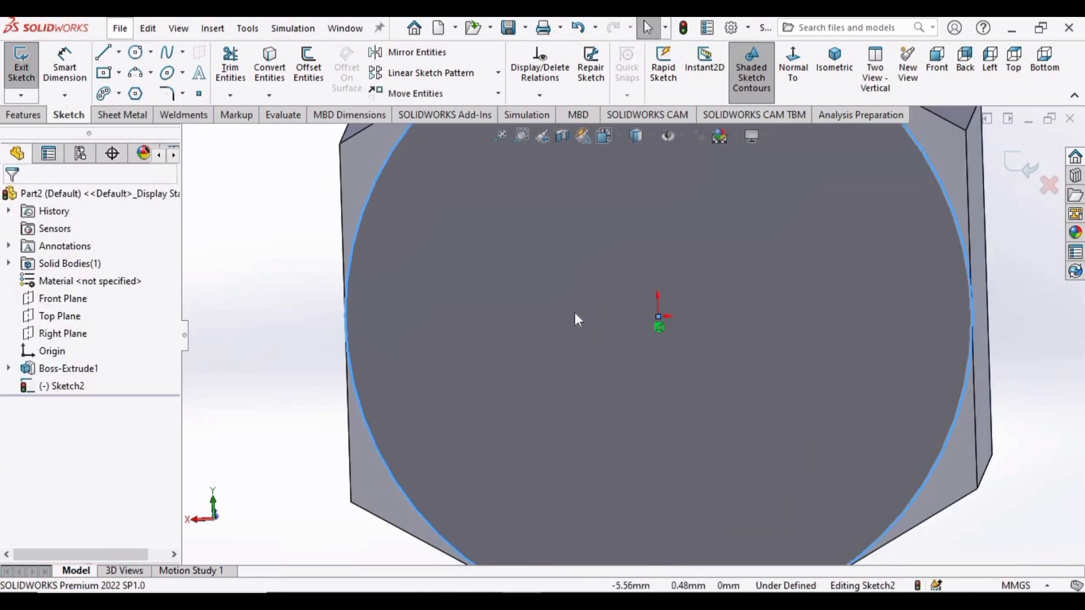
scroll(575, 313, up, 8)
click(22, 116)
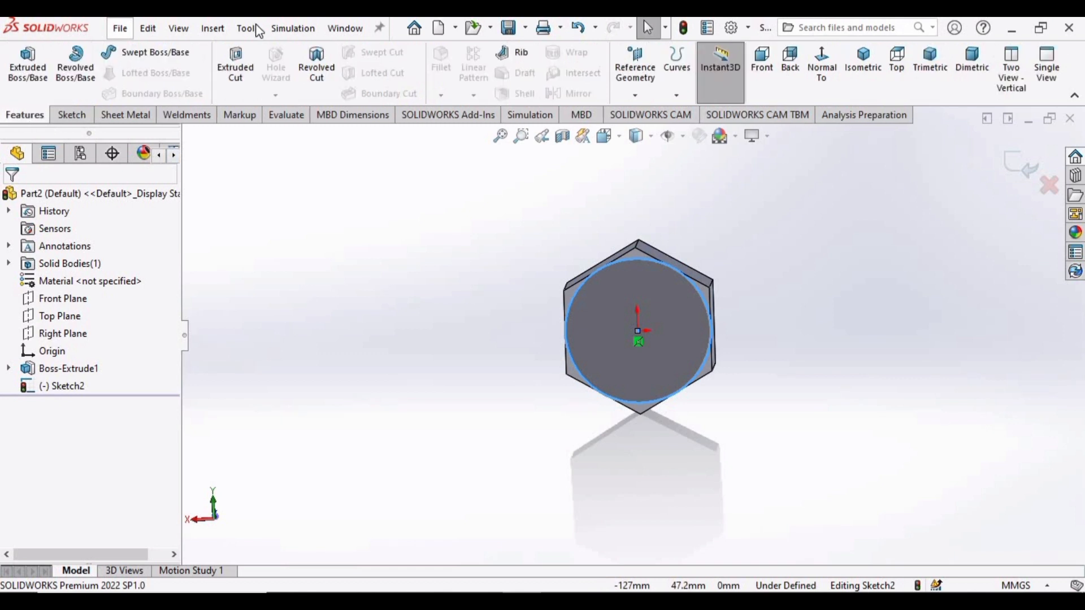
click(237, 64)
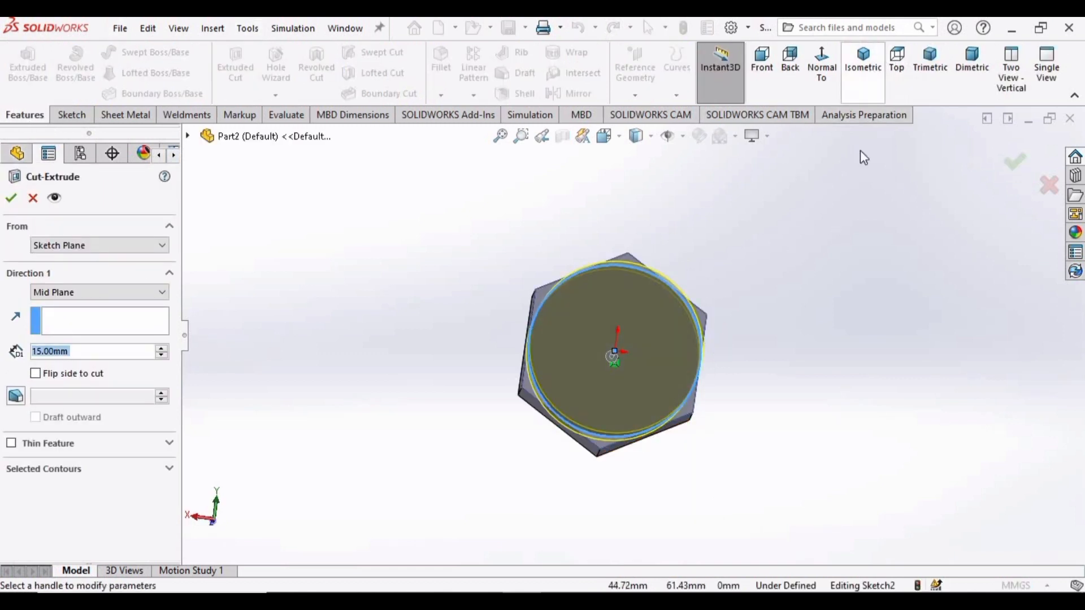
click(863, 61)
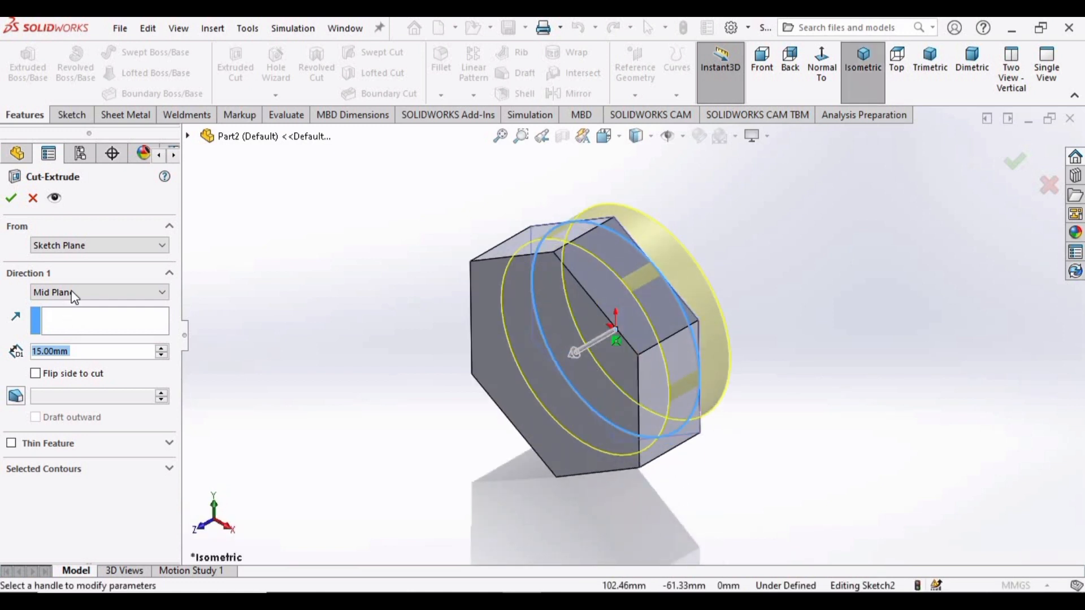
click(35, 374)
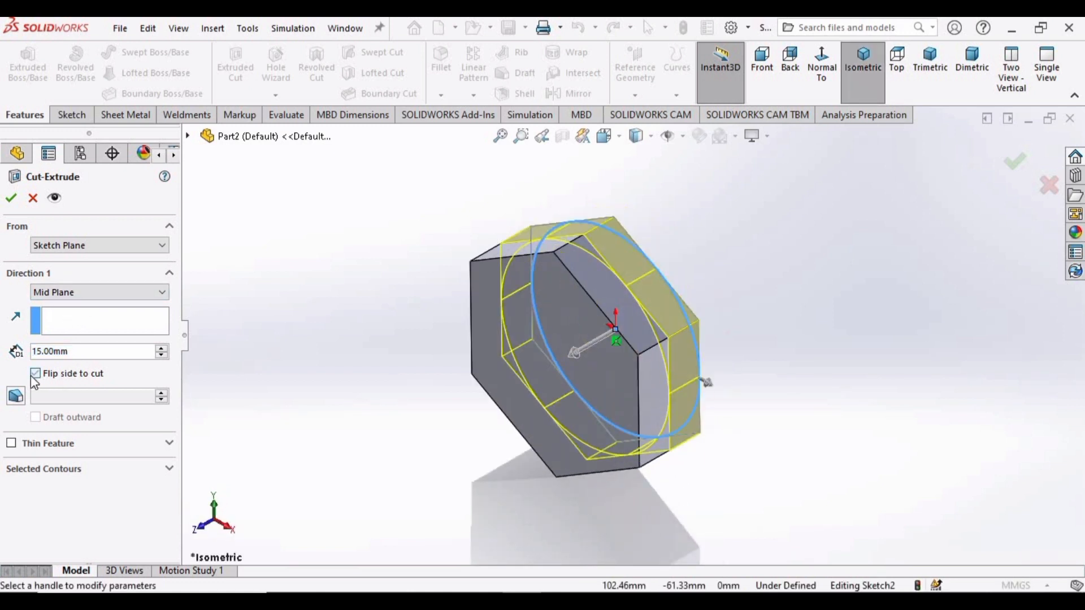
middle_drag(460, 347, 402, 416)
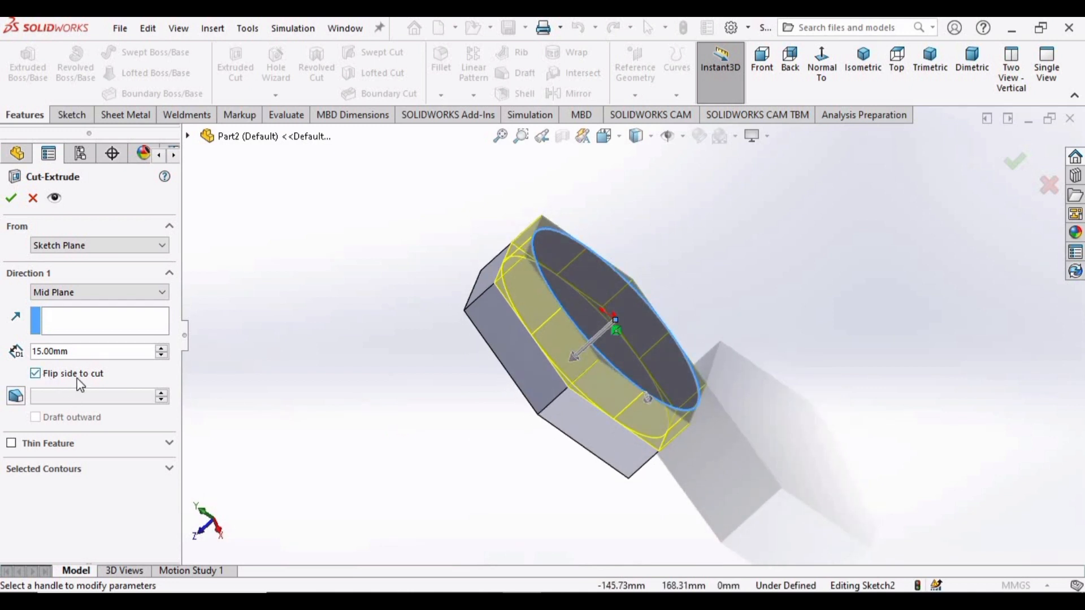
scroll(566, 371, down, 1)
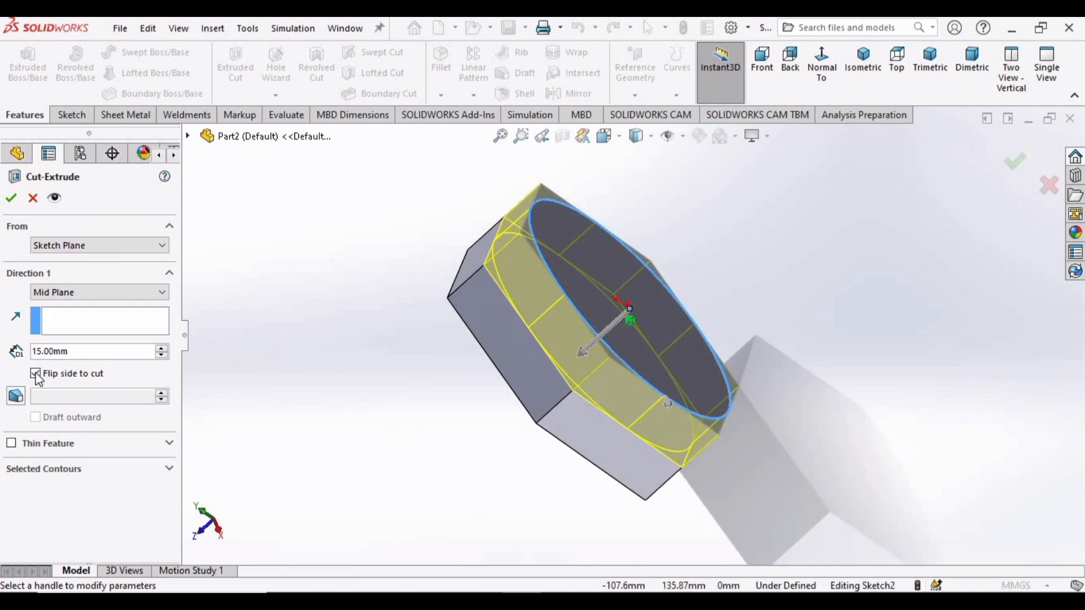
click(35, 374)
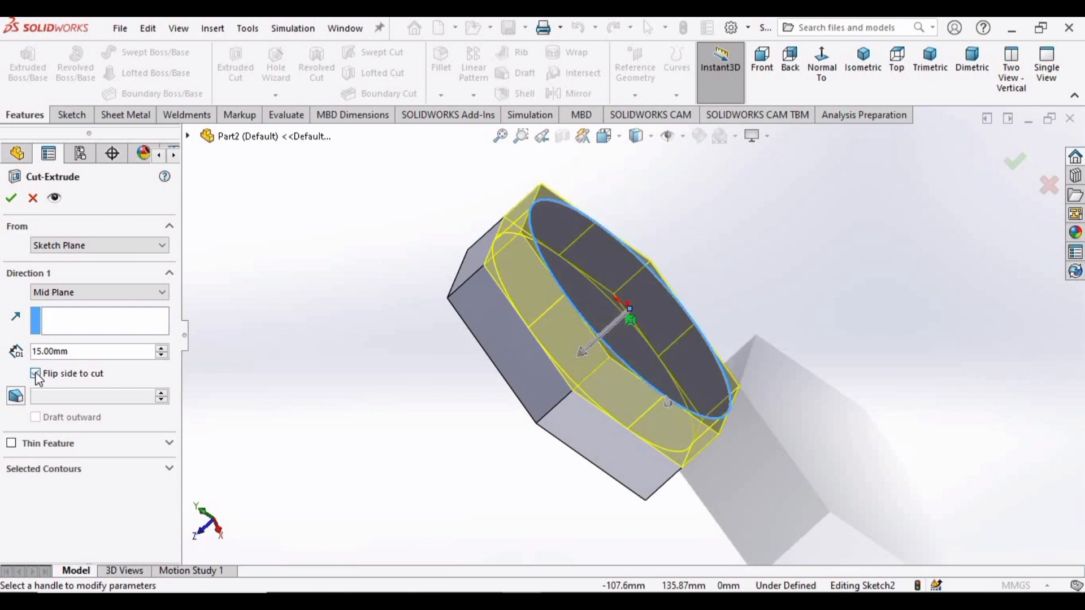
Add a 60° inward draft to the cut and complete it to chamfer the hexagon's corners
click(15, 397)
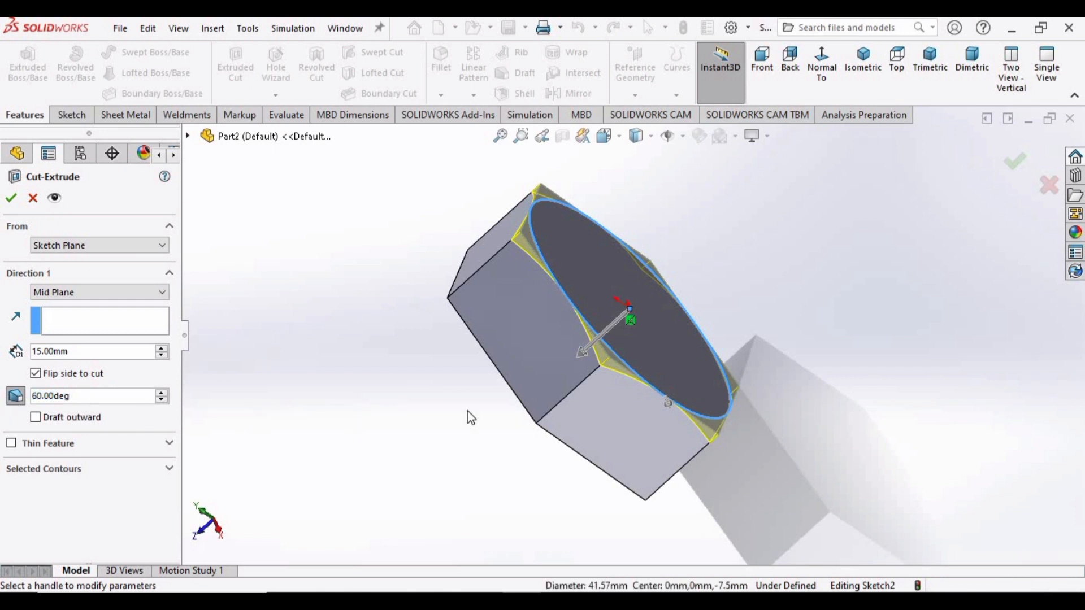
scroll(557, 327, down, 5)
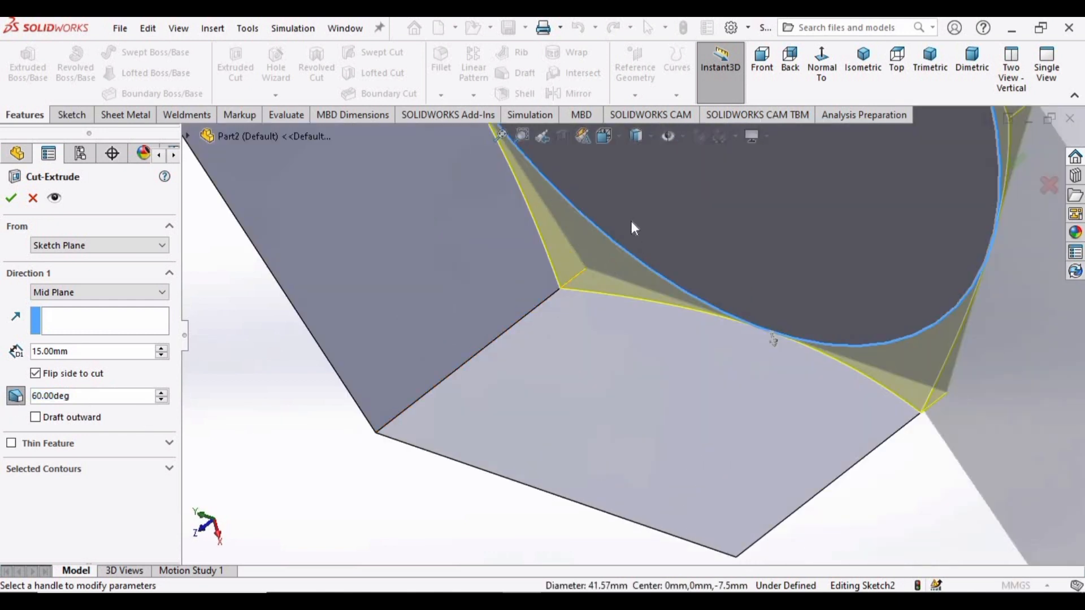
scroll(633, 228, up, 5)
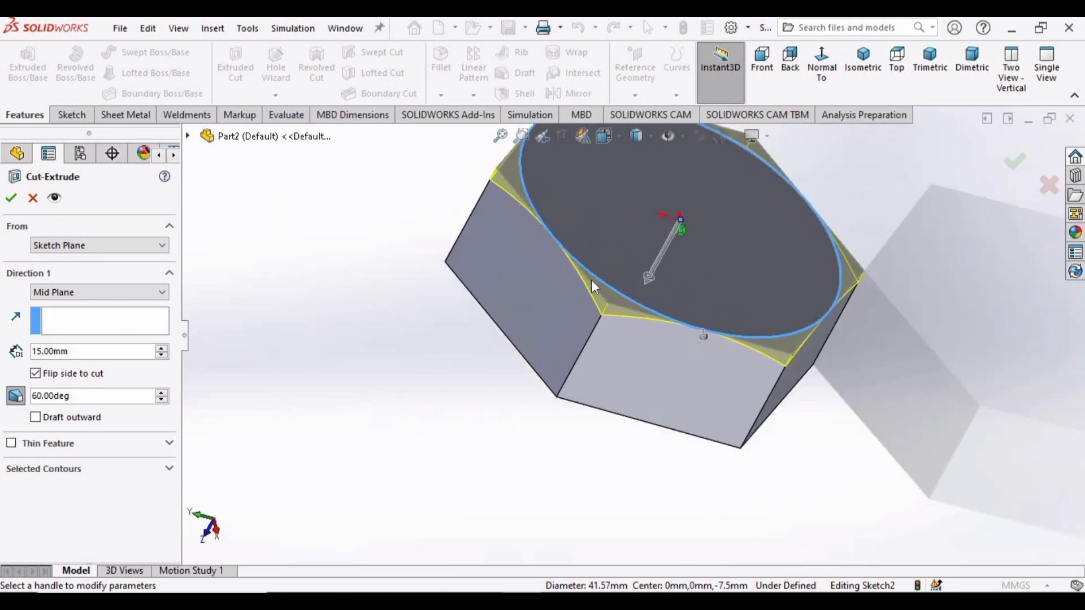
scroll(593, 281, up, 3)
scroll(610, 318, down, 2)
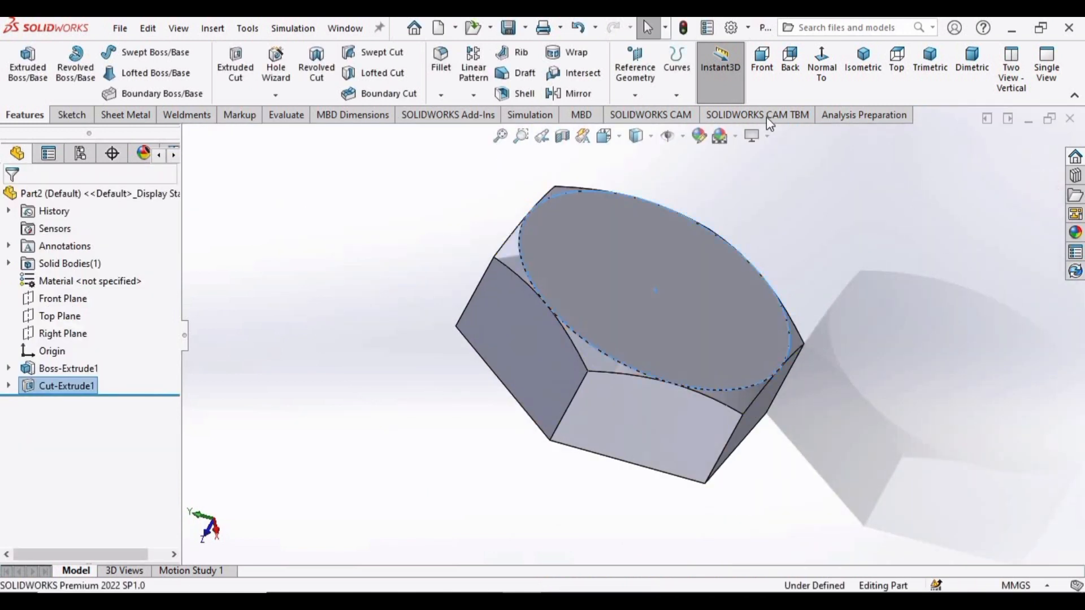
Apply a scene with a plain white background to the part
click(735, 136)
click(749, 176)
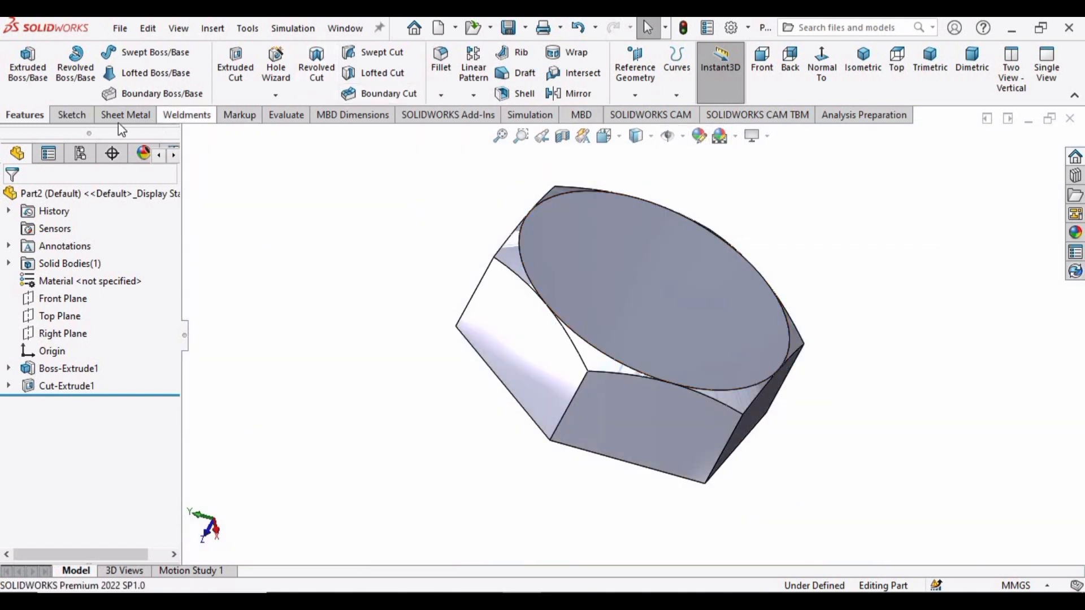
Apply the satin finish nickel appearance from the metal library to the whole part
click(1076, 234)
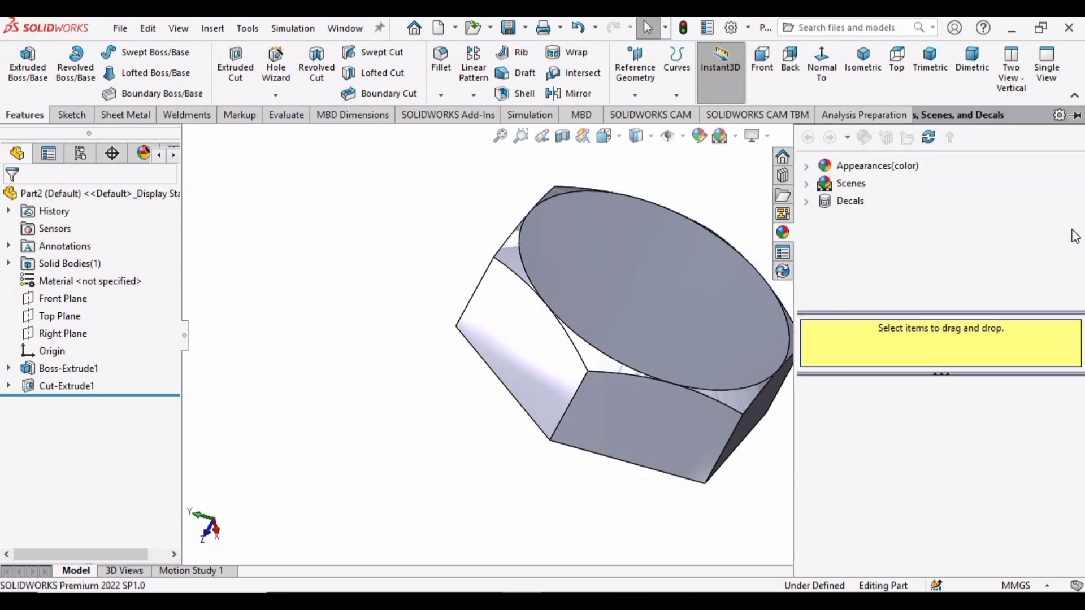
click(810, 170)
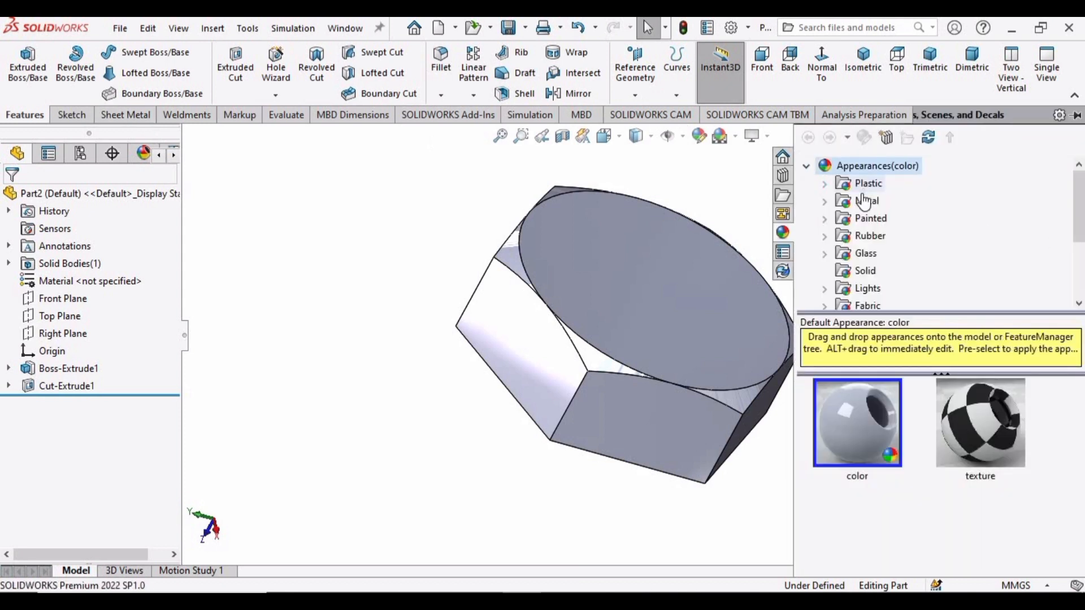
click(825, 201)
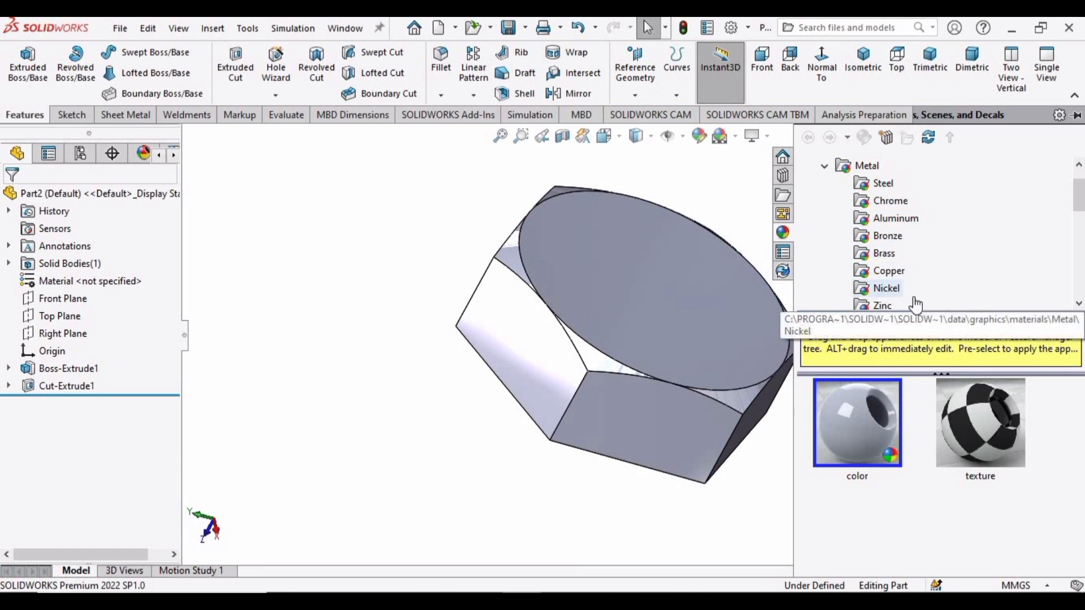
click(888, 291)
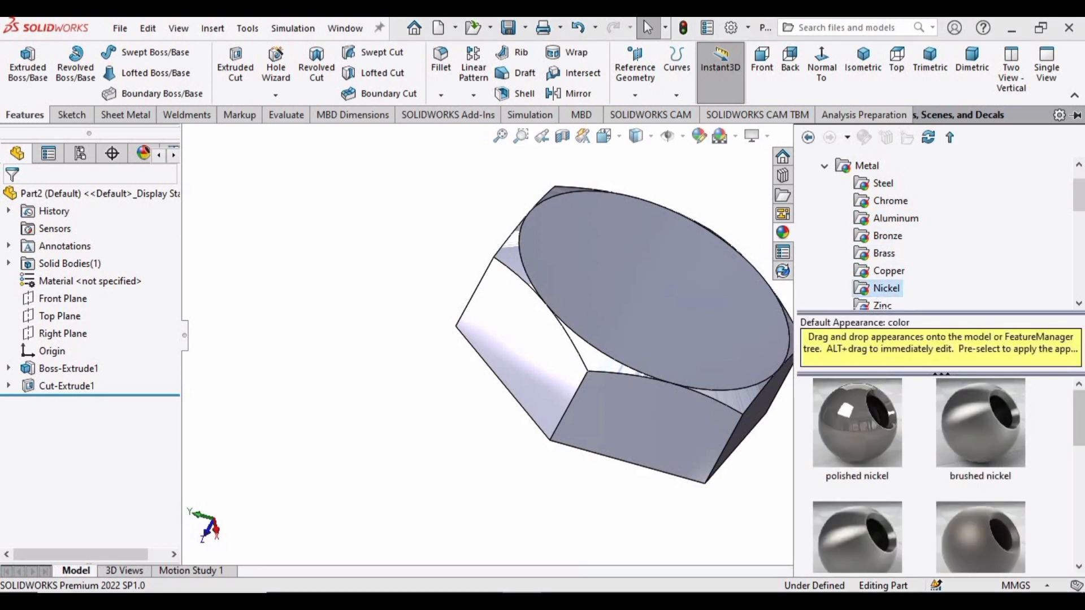
double_click(1001, 541)
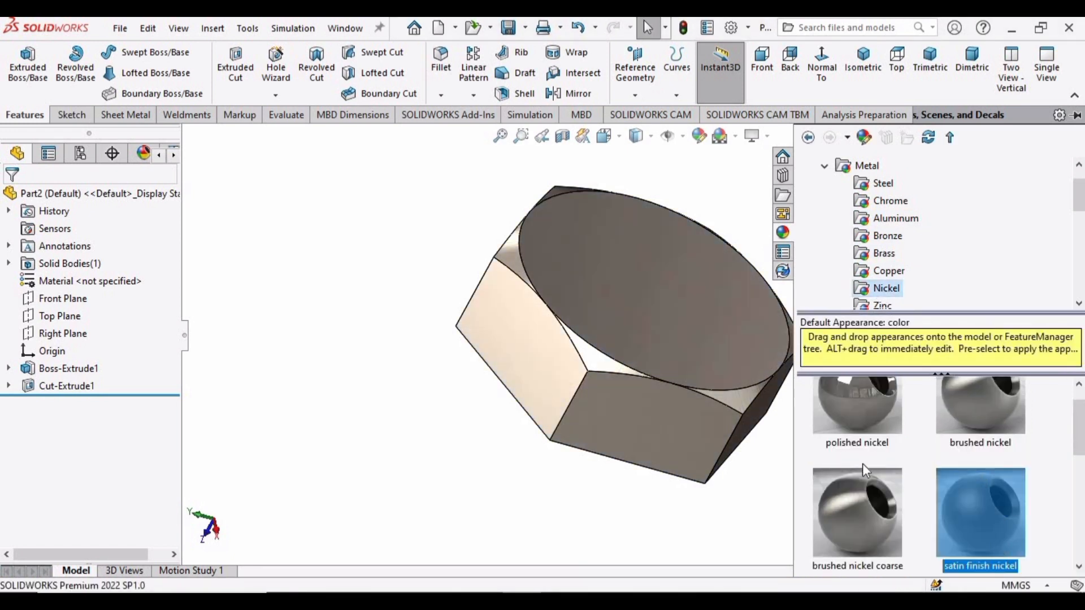
click(368, 455)
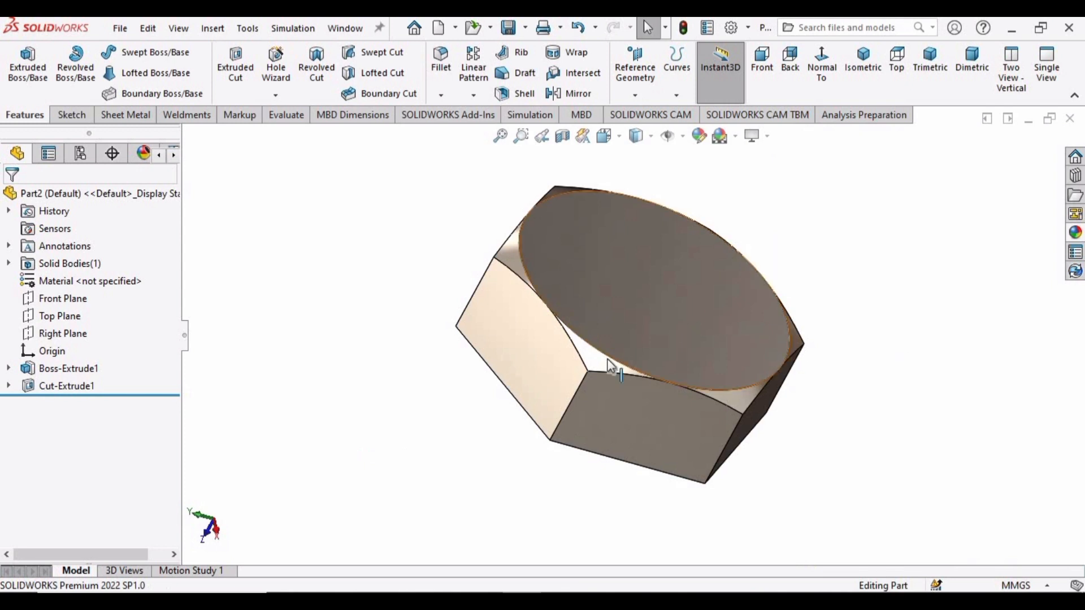
Mirror the corner-chamfering cut about the Front Plane to chamfer the hexagon's opposite side
scroll(611, 368, down, 3)
scroll(582, 361, up, 1)
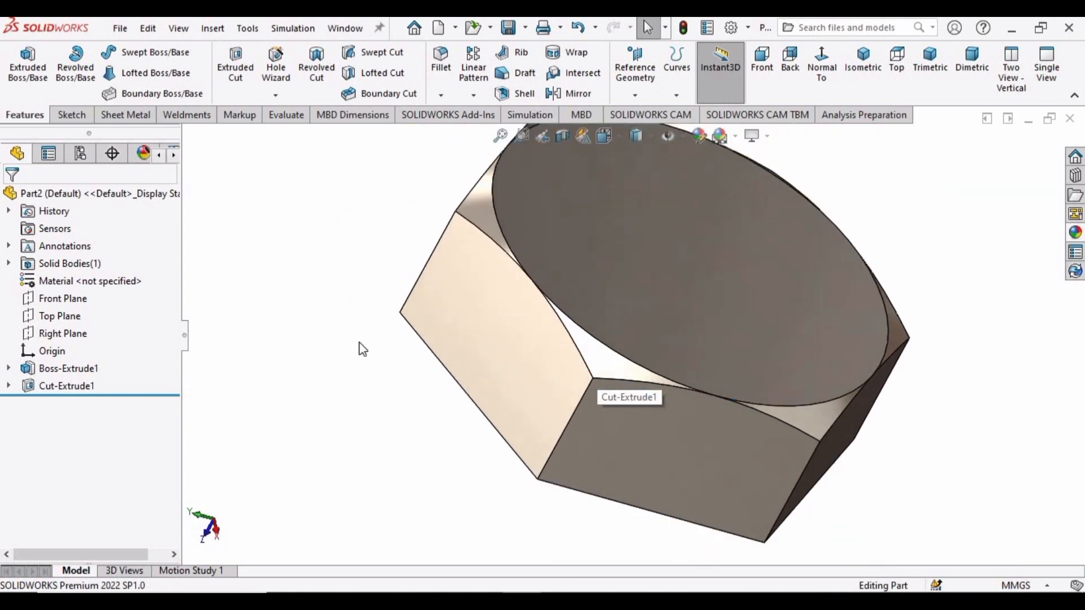
middle_drag(584, 431, 654, 407)
scroll(659, 401, down, 2)
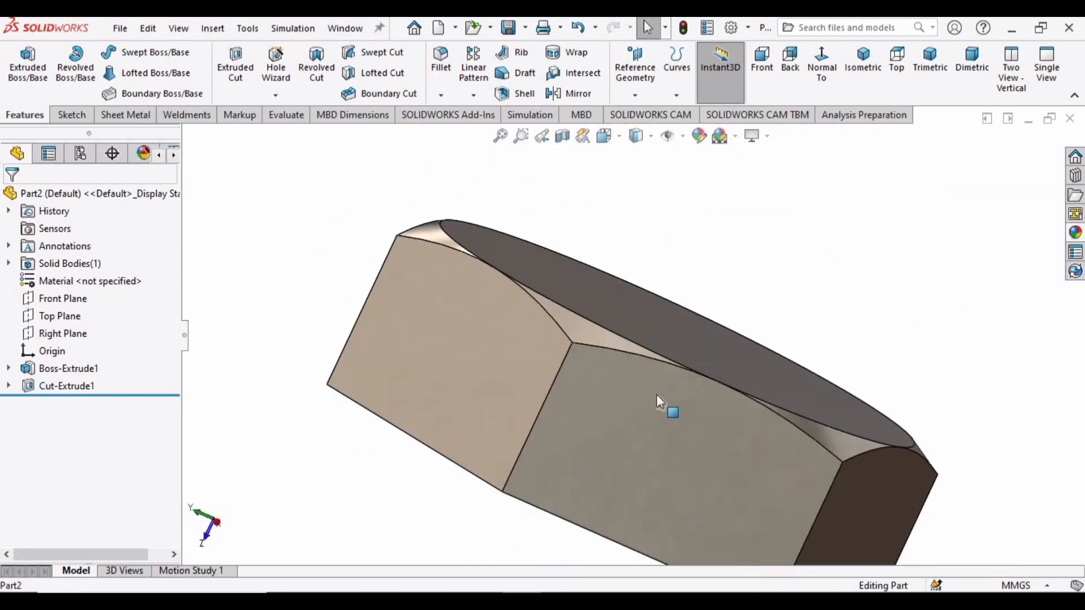
scroll(659, 401, up, 2)
click(570, 93)
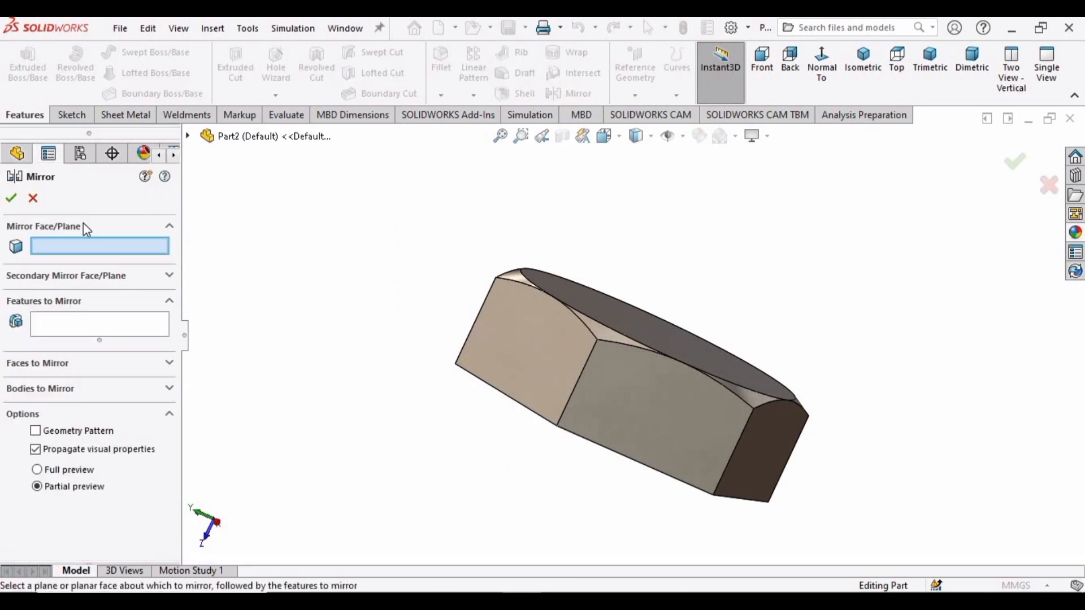
click(189, 137)
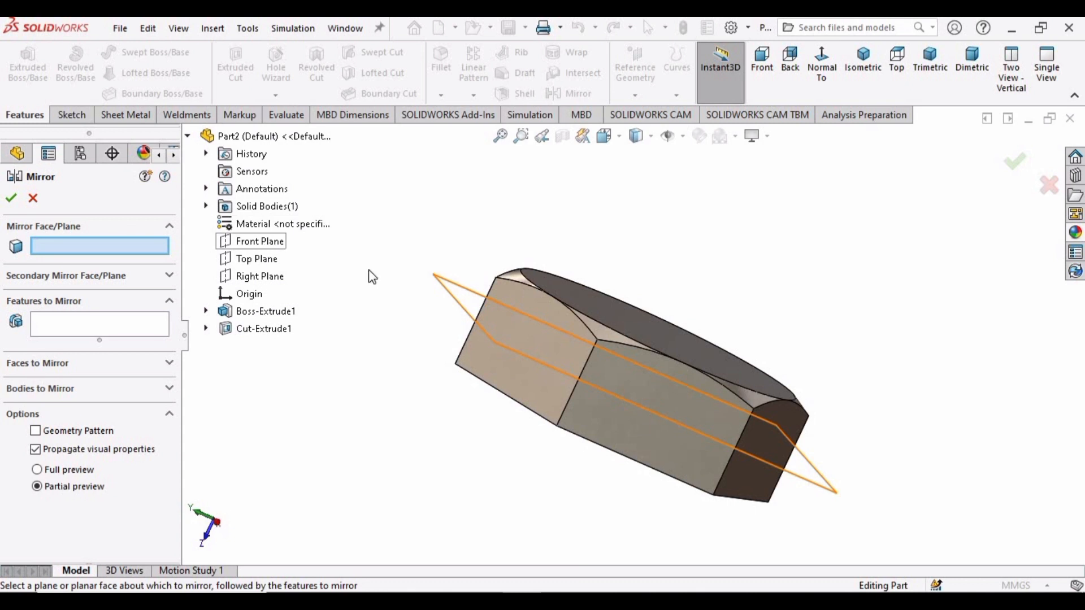
click(260, 241)
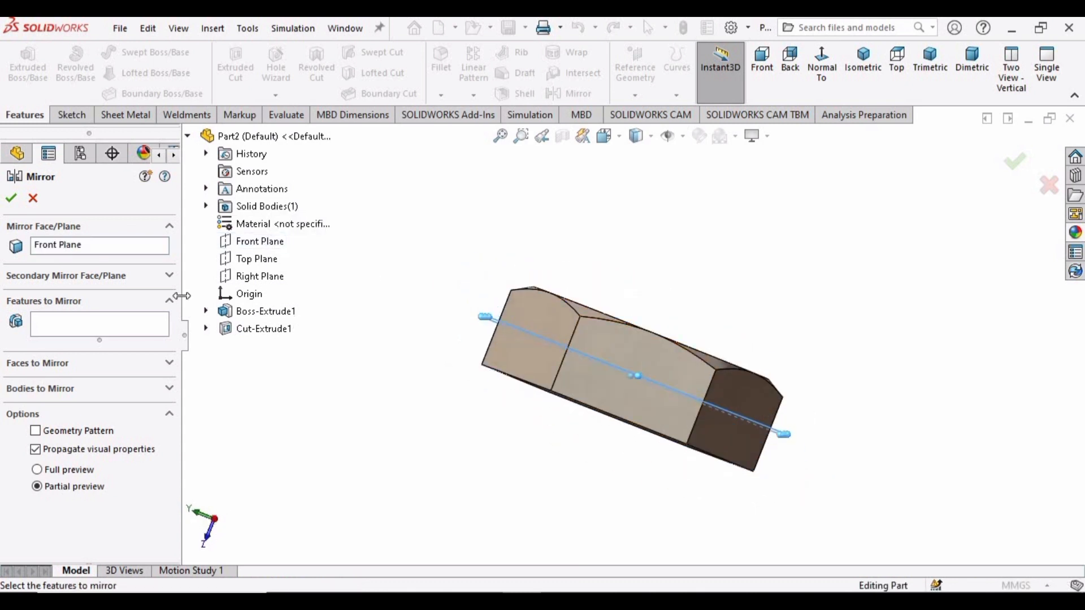
click(145, 323)
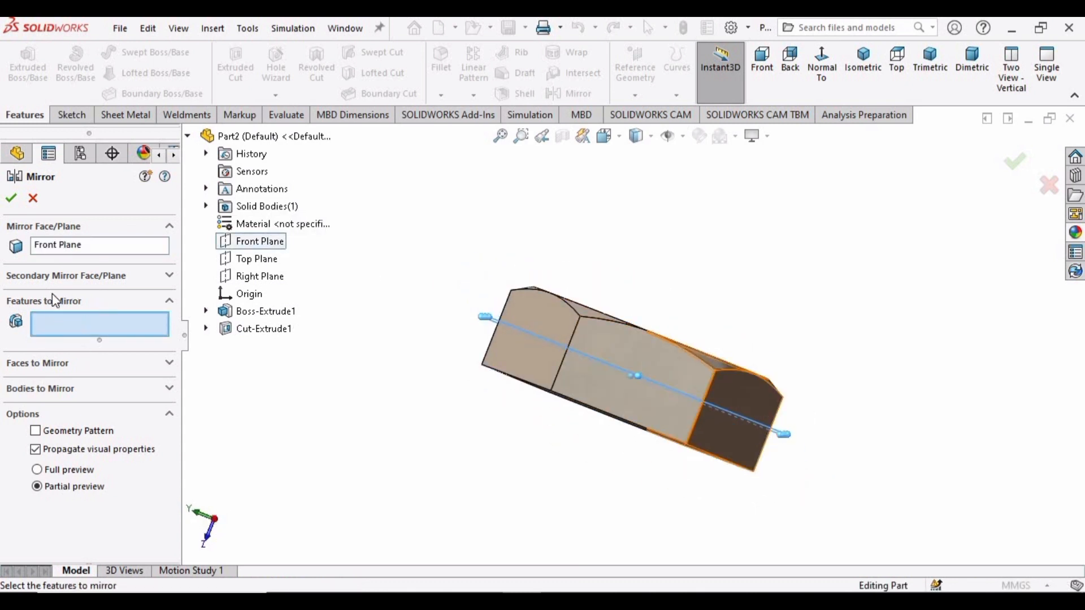
click(262, 329)
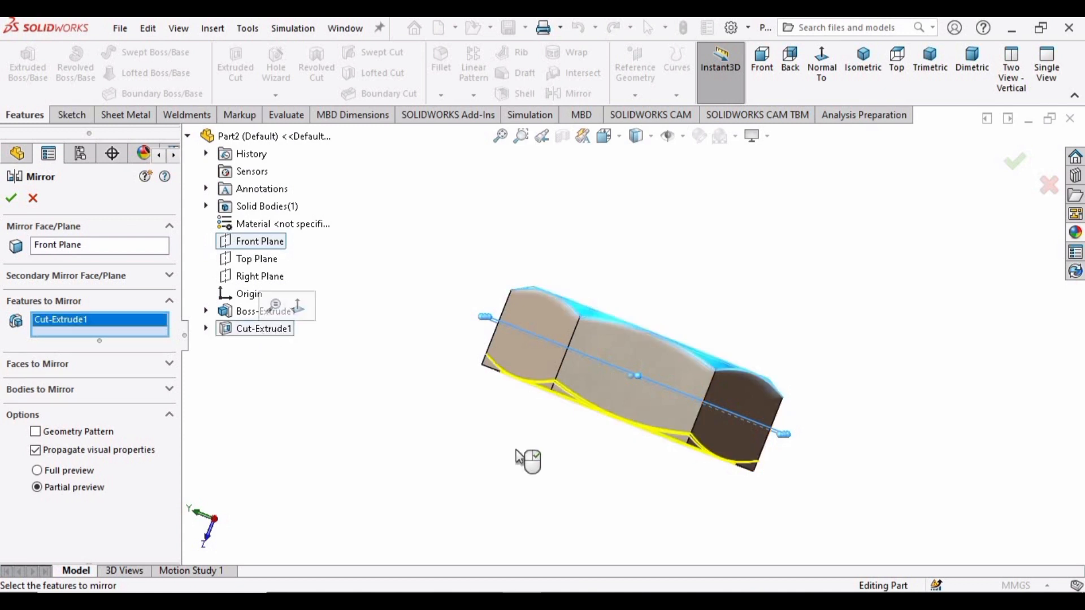
middle_drag(634, 362, 588, 308)
scroll(589, 308, down, 3)
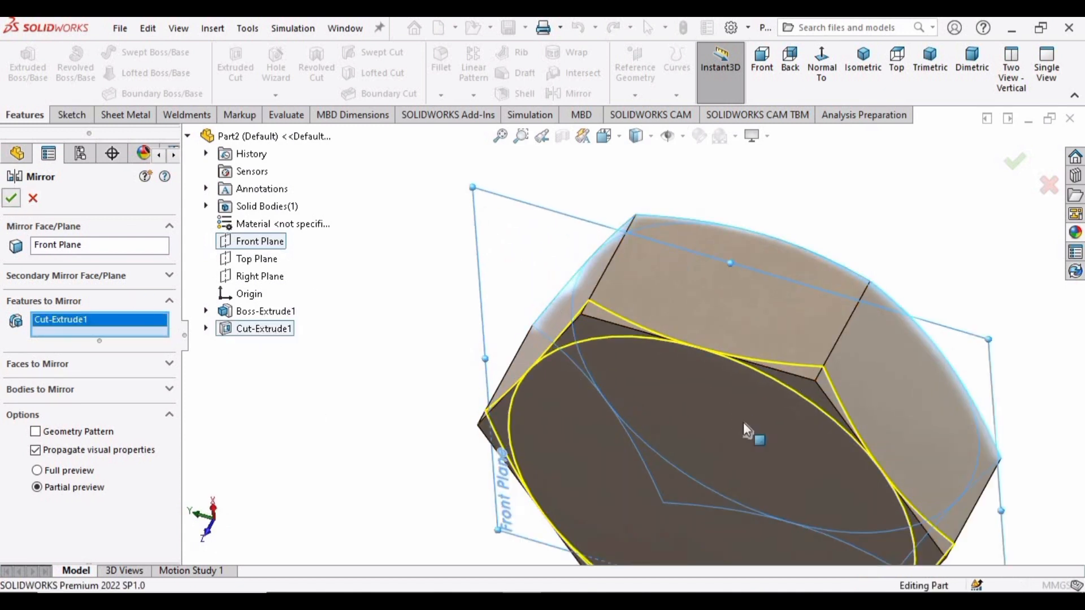
Sketch a circle of about 26 mm diameter on the hexagonal head's back face, centred on the origin
middle_drag(739, 419, 704, 485)
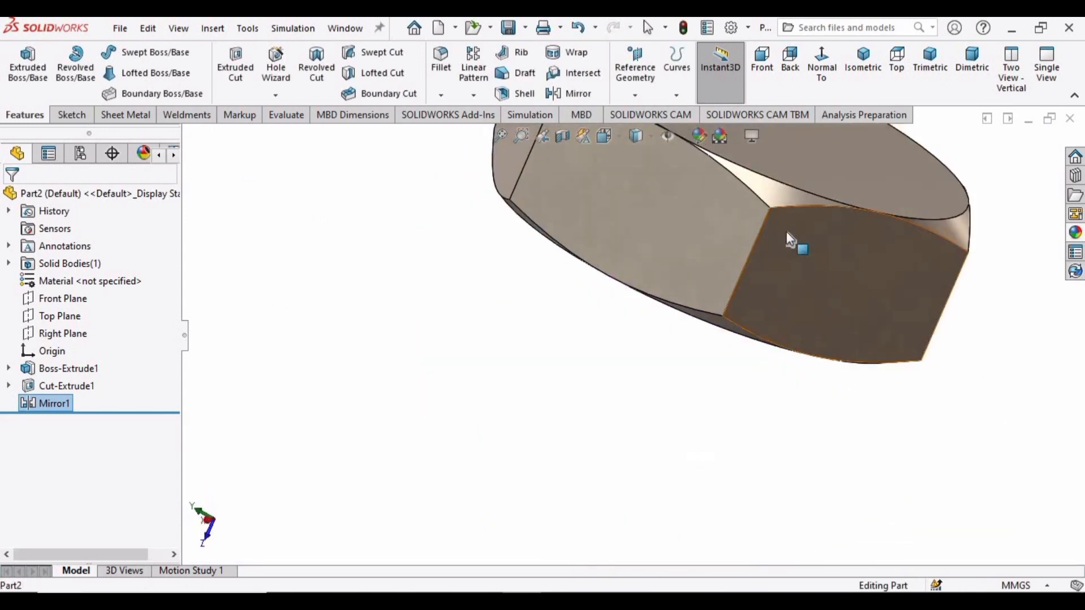
scroll(787, 238, down, 2)
middle_drag(550, 382, 486, 357)
scroll(544, 341, up, 3)
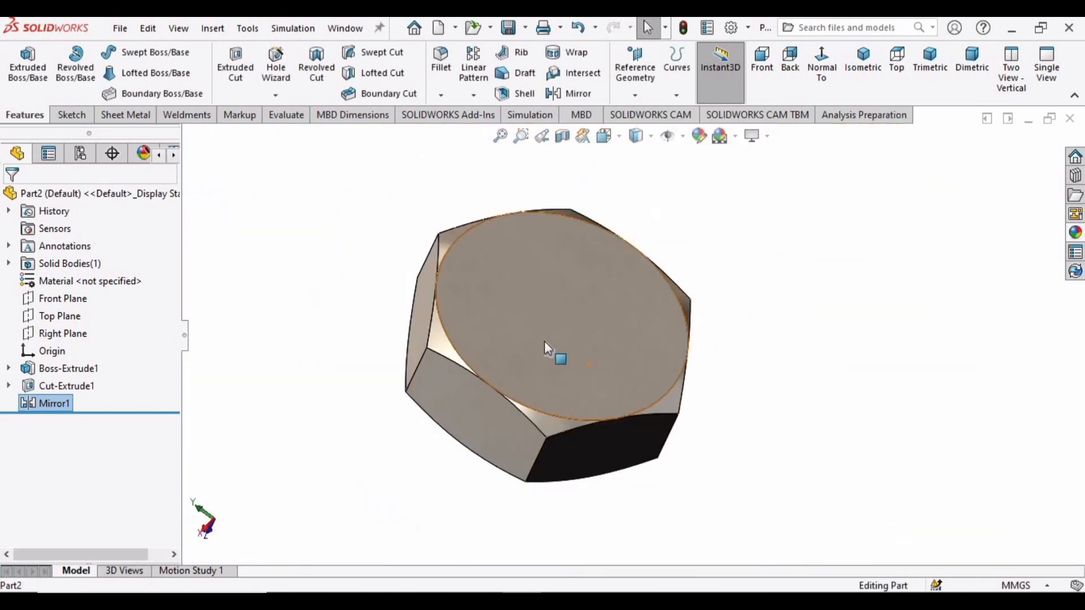
click(541, 338)
click(607, 300)
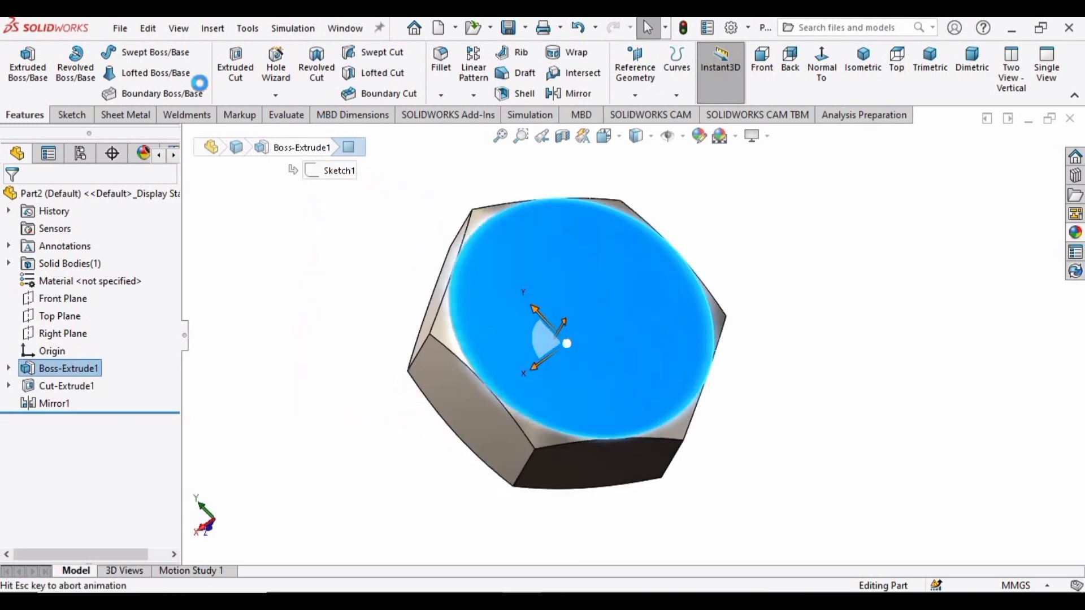
click(136, 52)
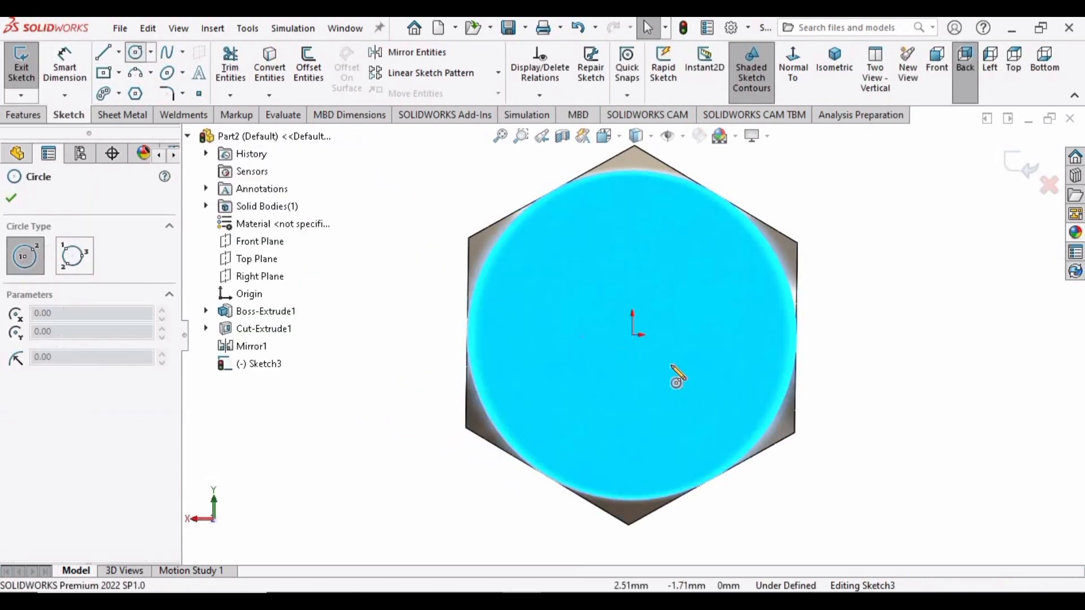
click(633, 334)
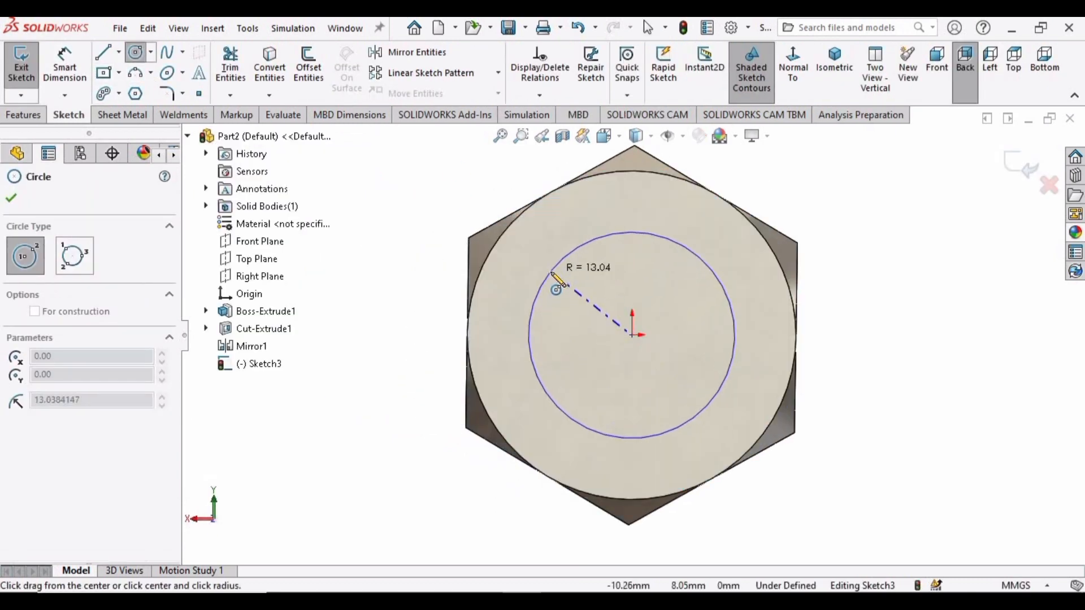
click(544, 282)
key(Escape)
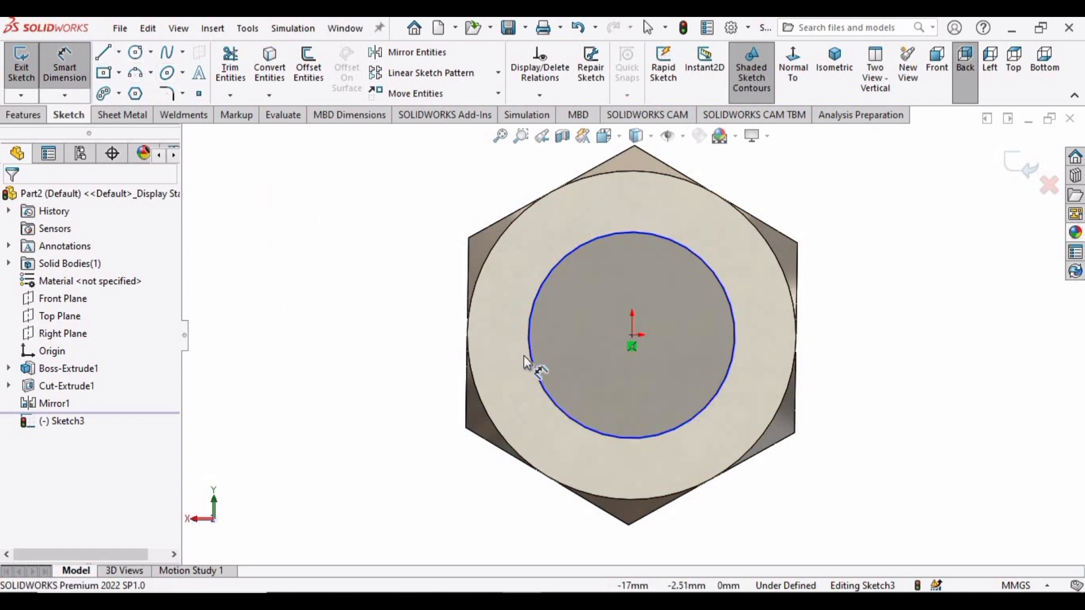
Dimension the circle's diameter and set it to 24 mm
click(530, 363)
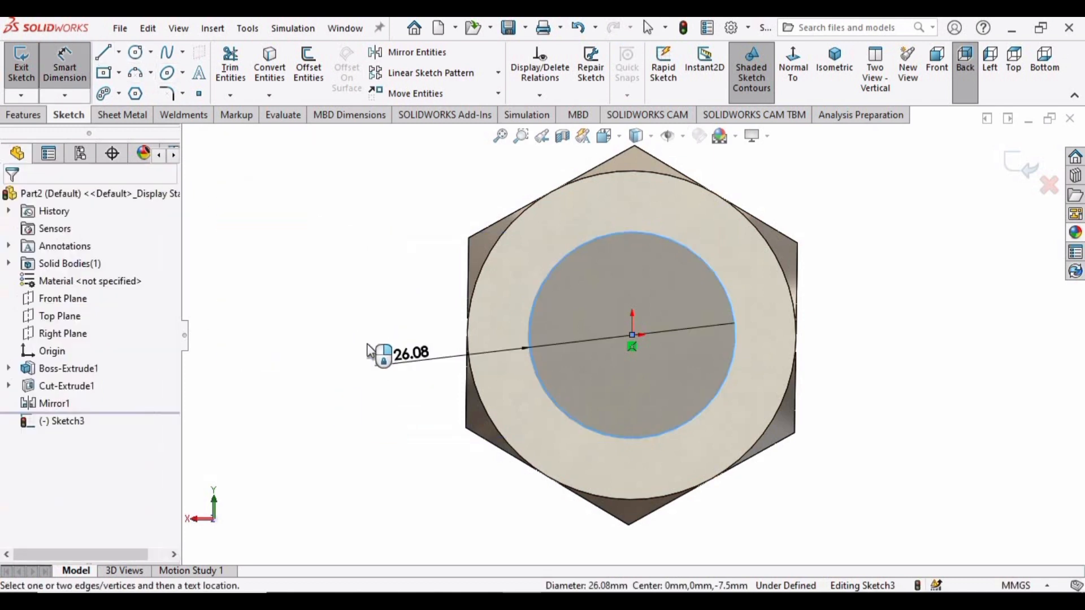
click(374, 352)
text(24)
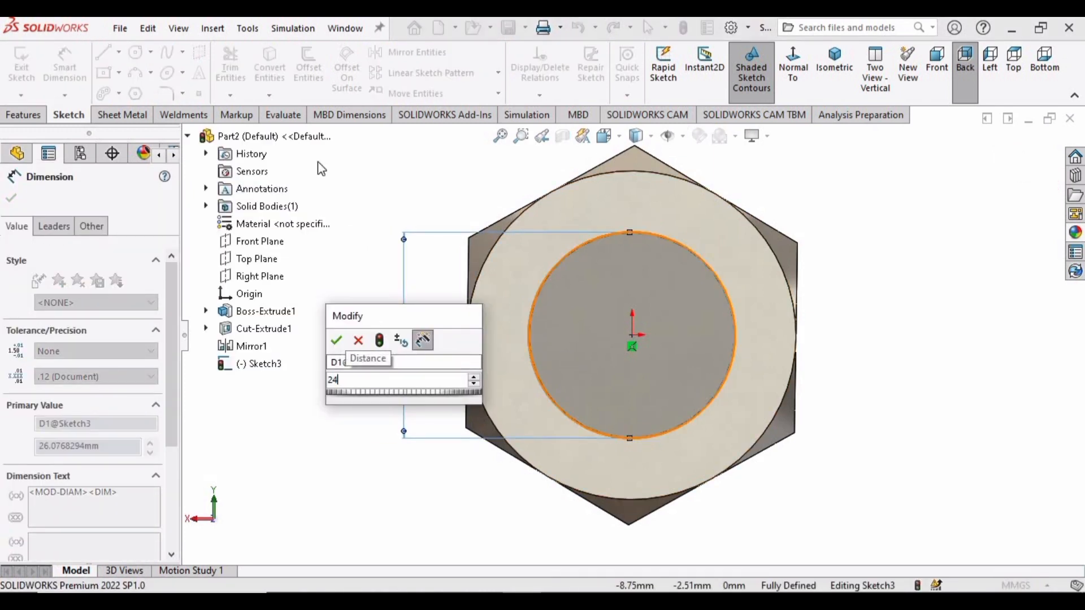
key(Return)
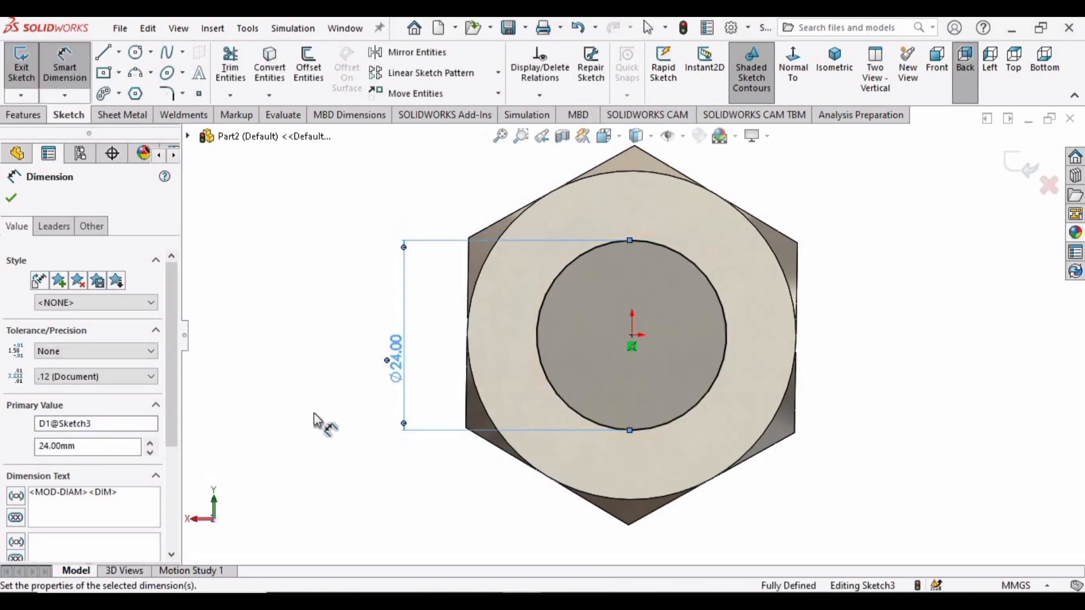
click(333, 452)
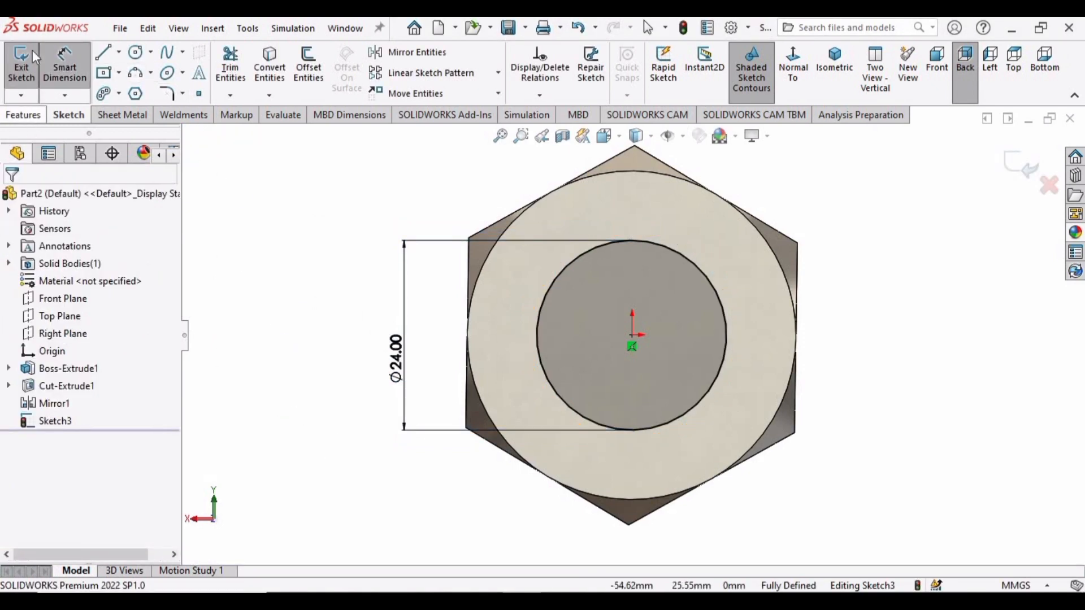
Set up a boss extrusion of the 24 mm circle with a depth of 100 mm
click(23, 115)
click(28, 63)
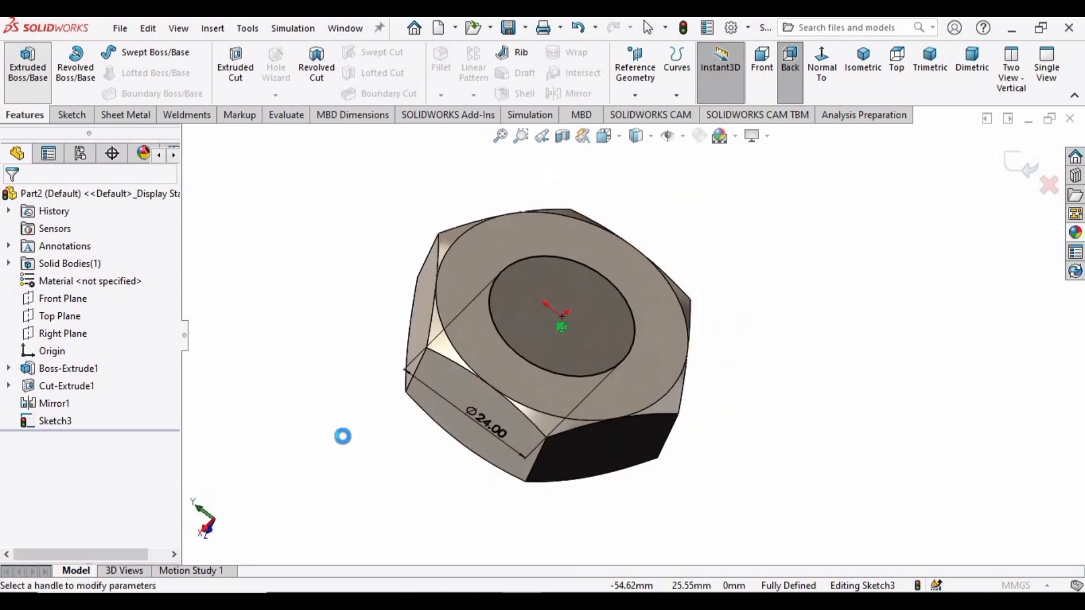
click(89, 359)
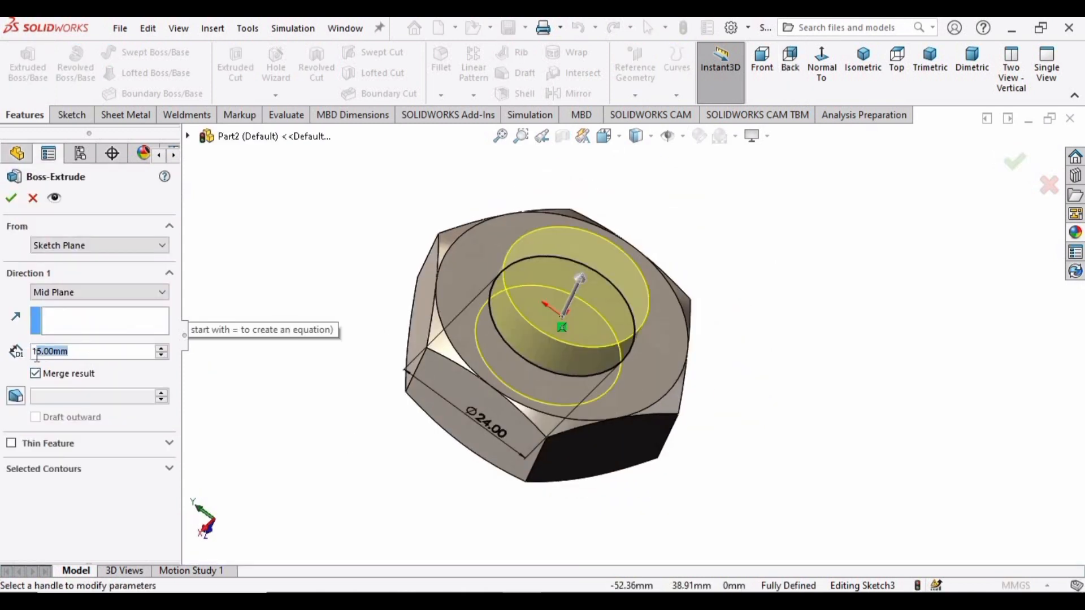
text(11)
key(BackSpace)
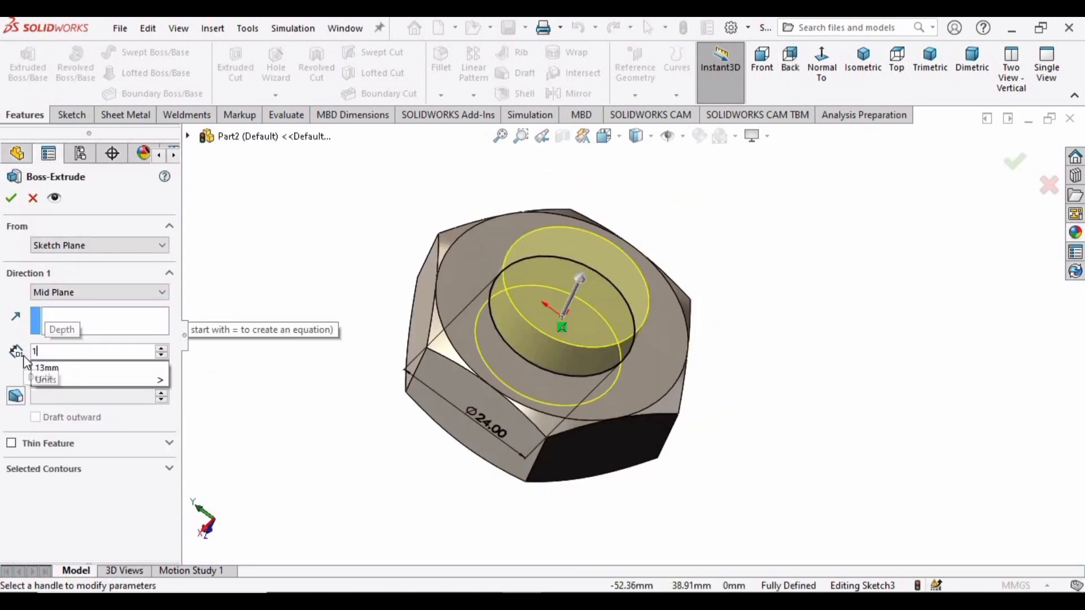
text(00)
key(Return)
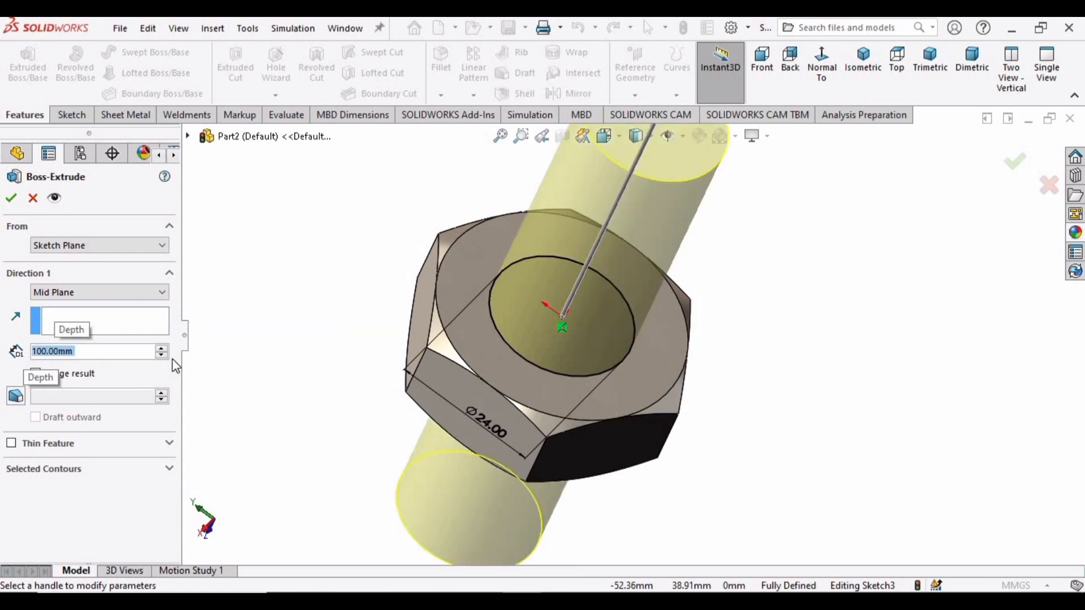
Change the extrusion's end condition to Blind and complete it to form the bolt shank on one side of the head
middle_drag(378, 292, 391, 280)
scroll(661, 277, up, 4)
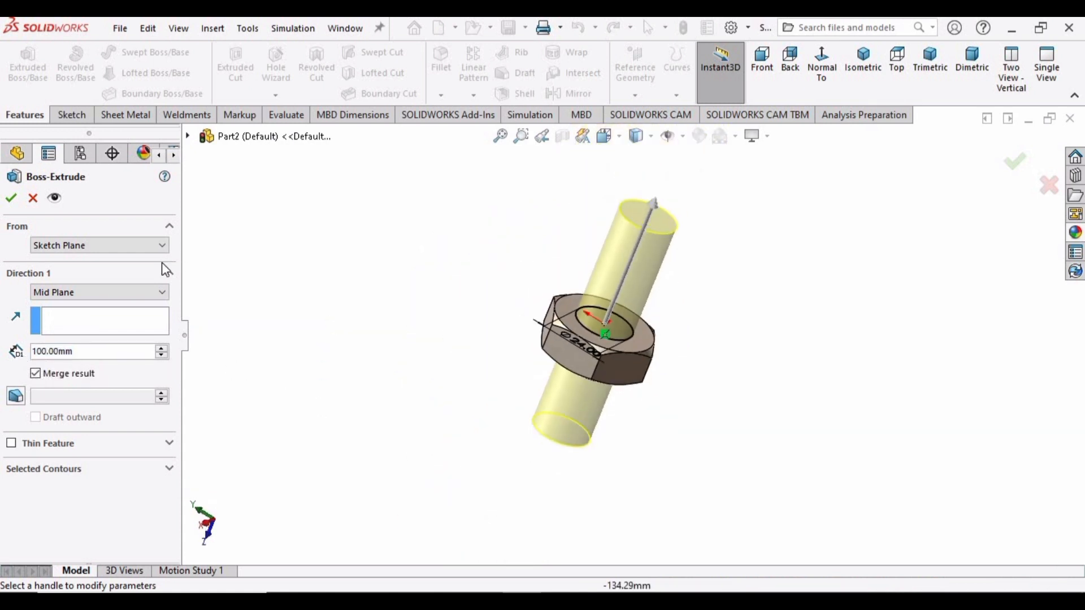
click(134, 292)
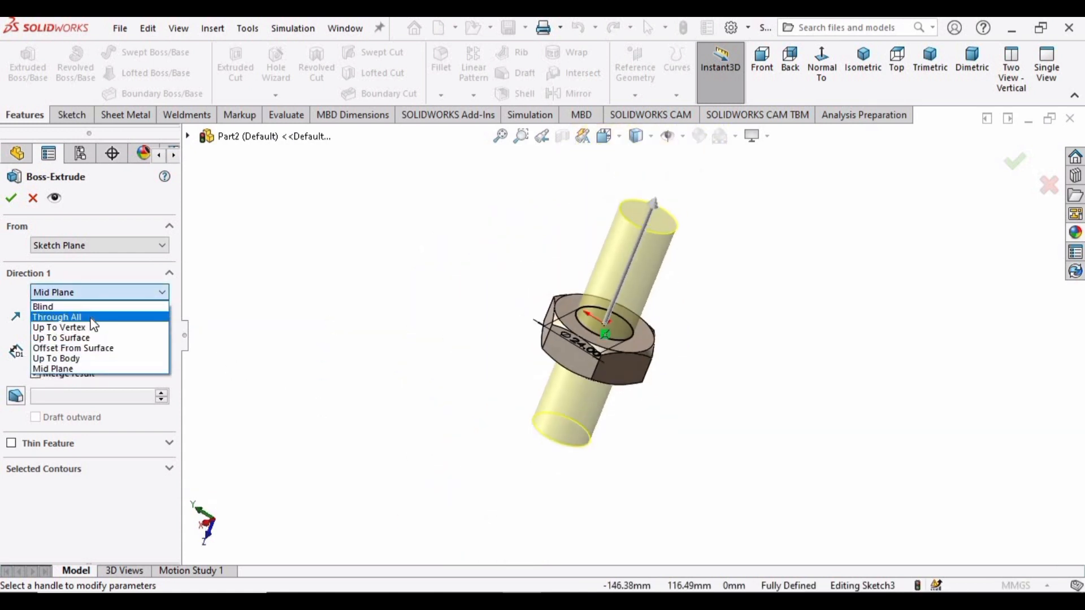
click(57, 304)
scroll(629, 337, up, 2)
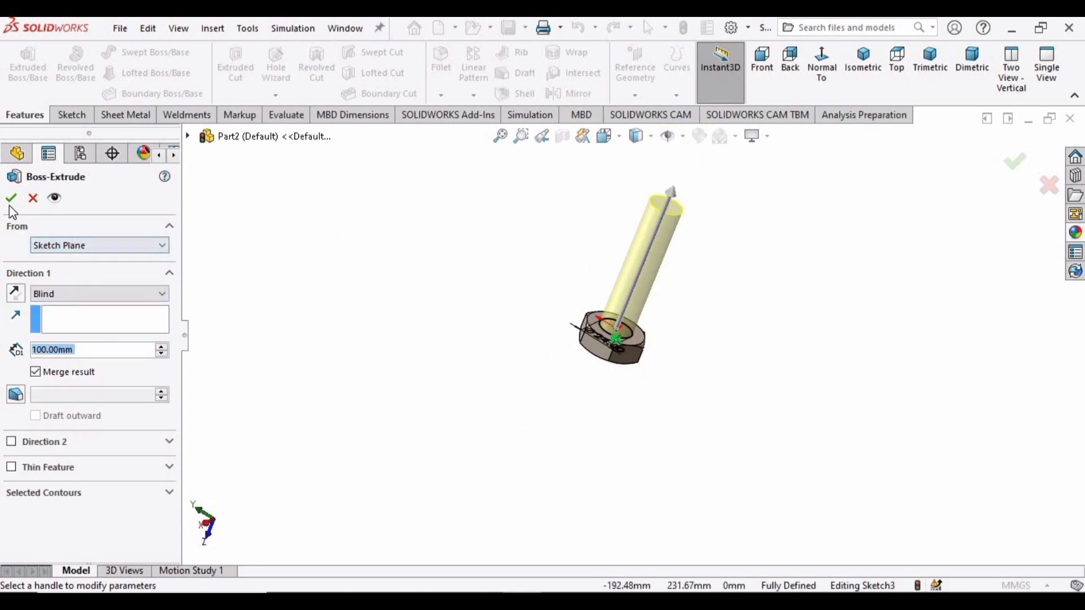
scroll(668, 273, down, 3)
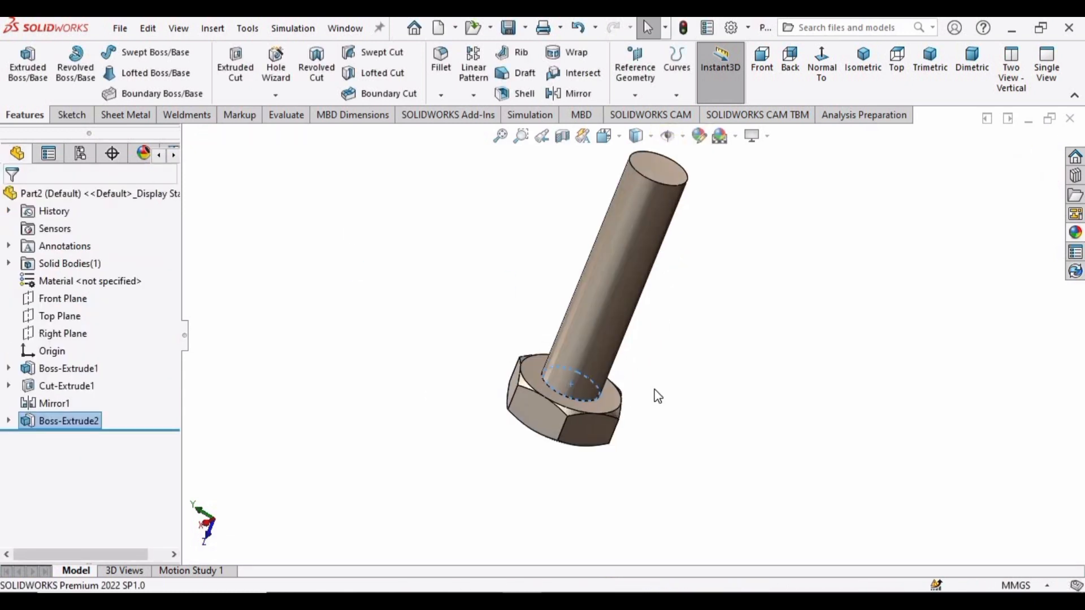
click(763, 400)
Sketch a closed triangle on the Top Plane, inward from the shank's free-end corner, with one side vertical along its edge and the lower slanted side about 2.5 mm
scroll(647, 186, down, 2)
middle_drag(647, 186, 552, 232)
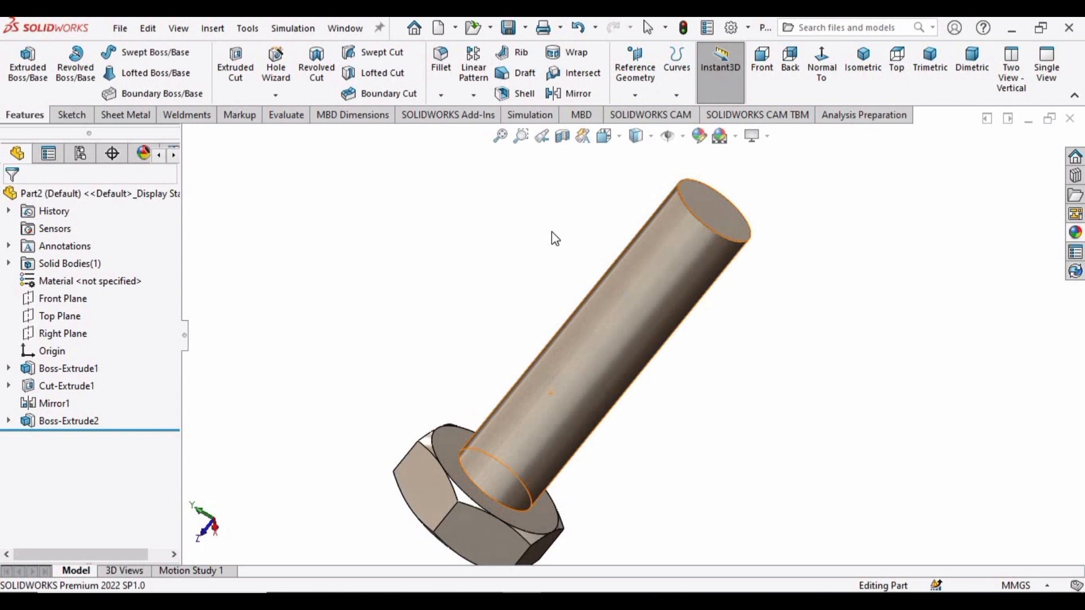
click(61, 317)
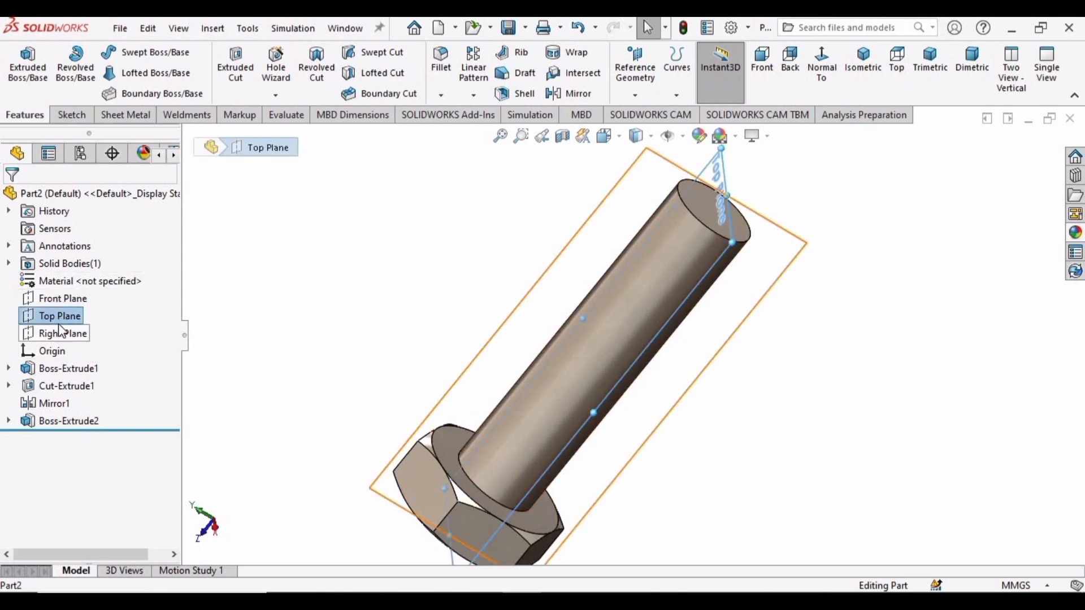
right_click(60, 312)
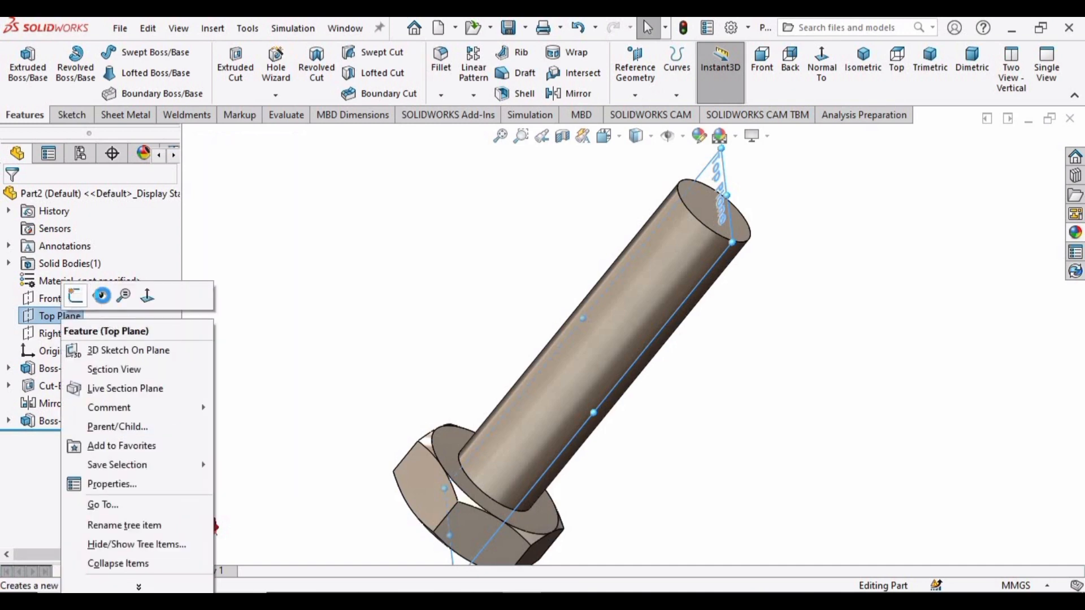
click(76, 295)
scroll(656, 282, down, 5)
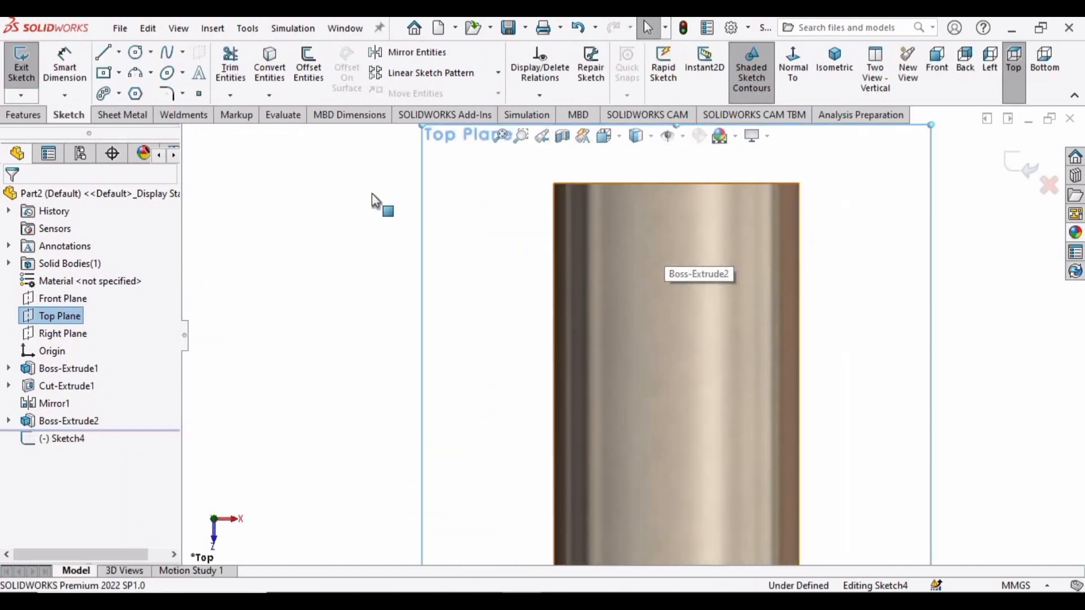
click(103, 54)
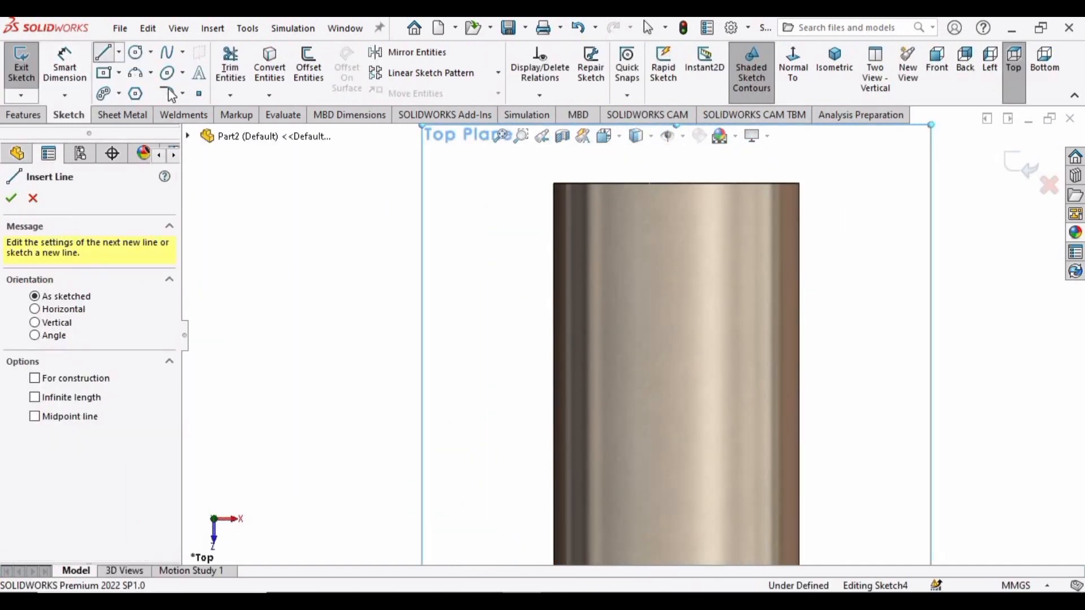
scroll(576, 200, down, 4)
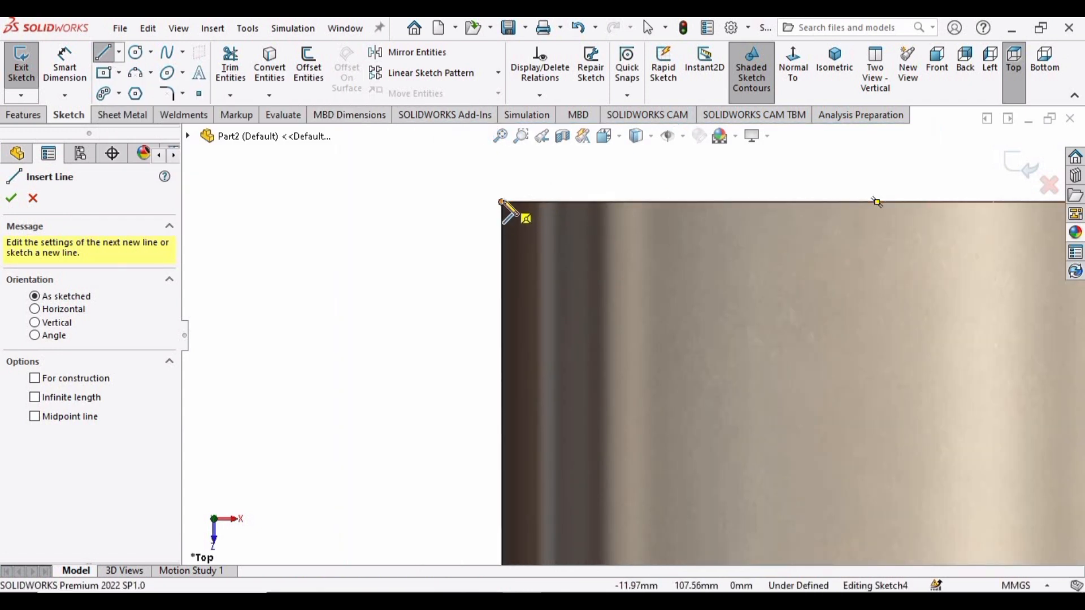
click(504, 202)
click(563, 246)
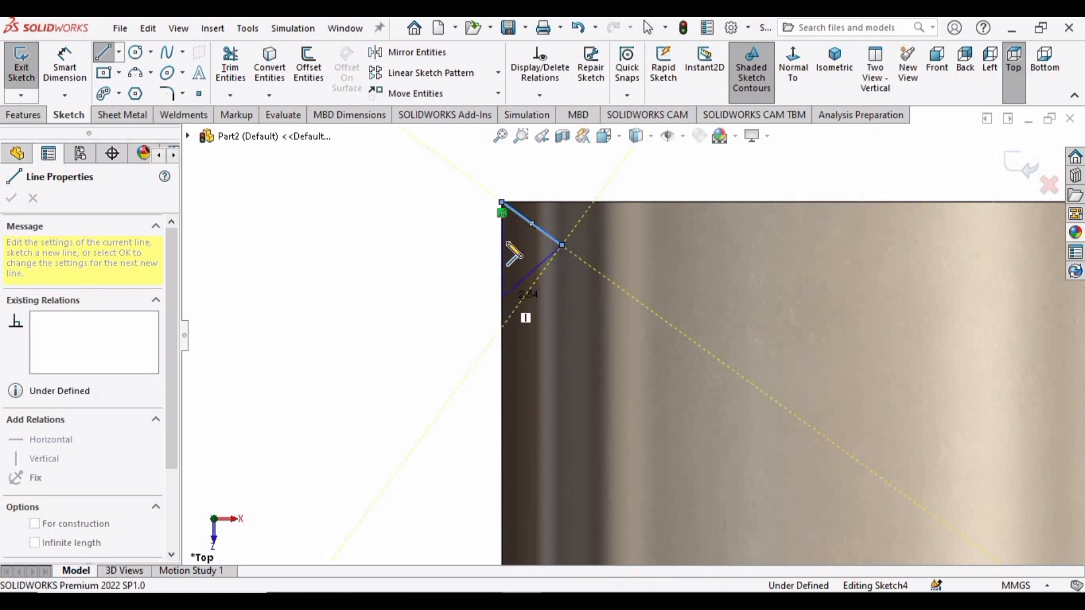
click(502, 298)
click(502, 203)
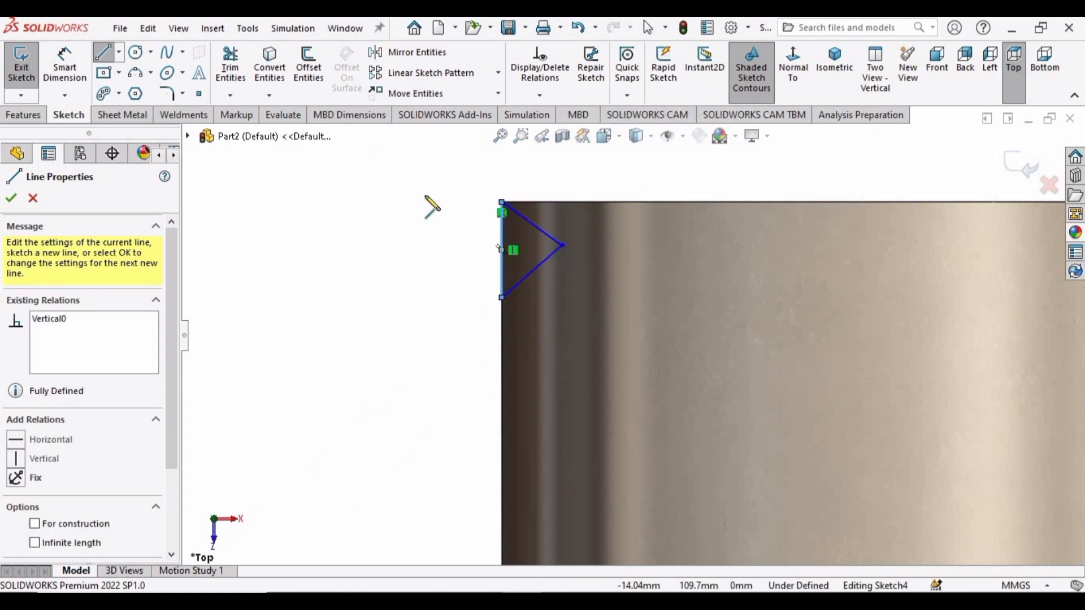
Dimension the triangle's lower slanted side and set its length to 2 mm
click(79, 80)
scroll(538, 274, down, 3)
click(582, 260)
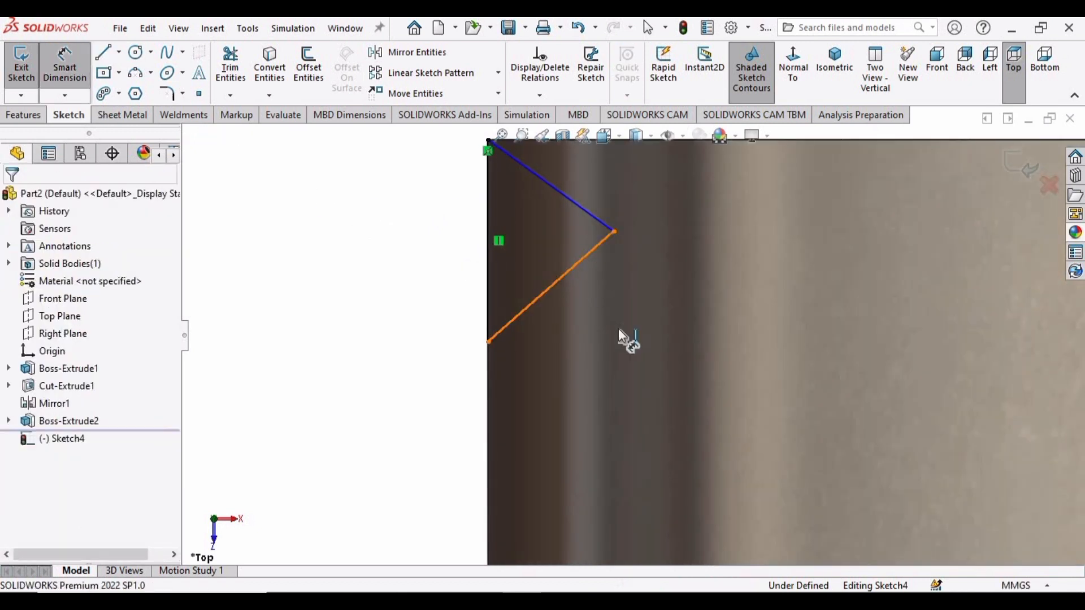
click(643, 359)
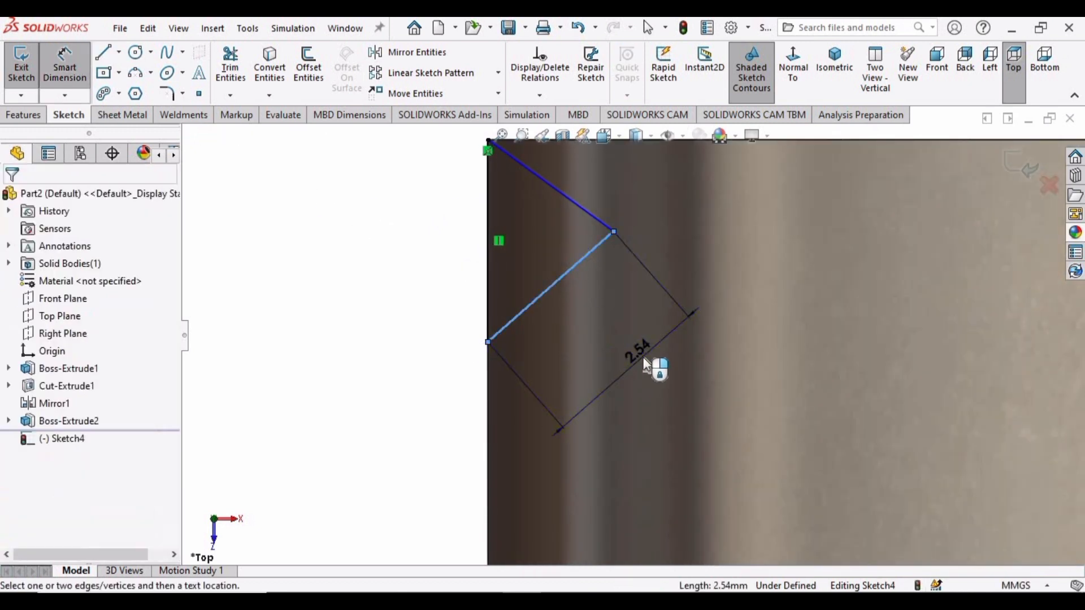
text(2)
key(Return)
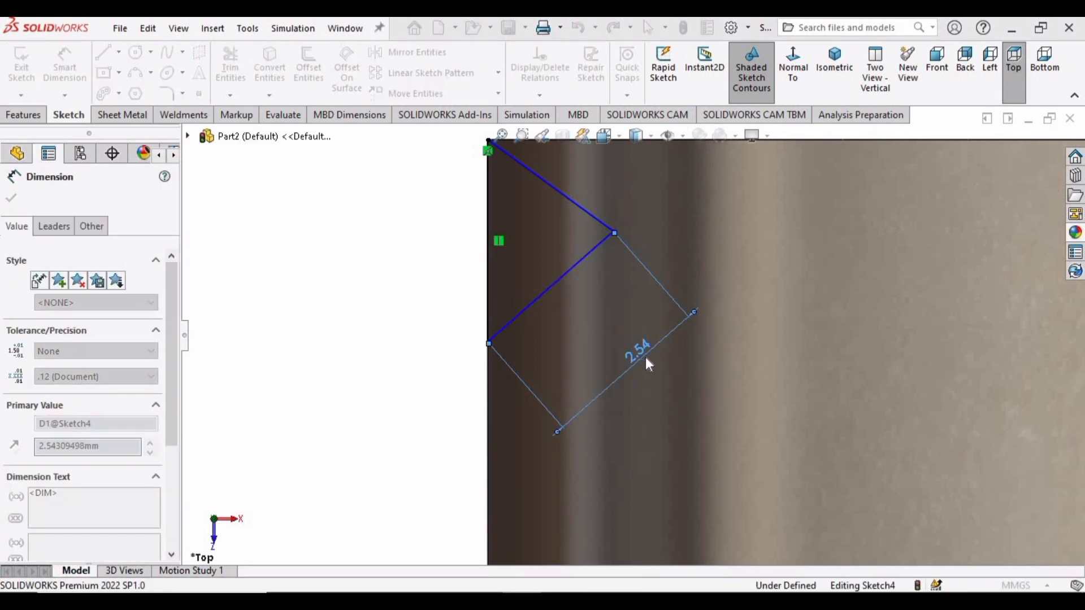
key(Escape)
key(Escape)
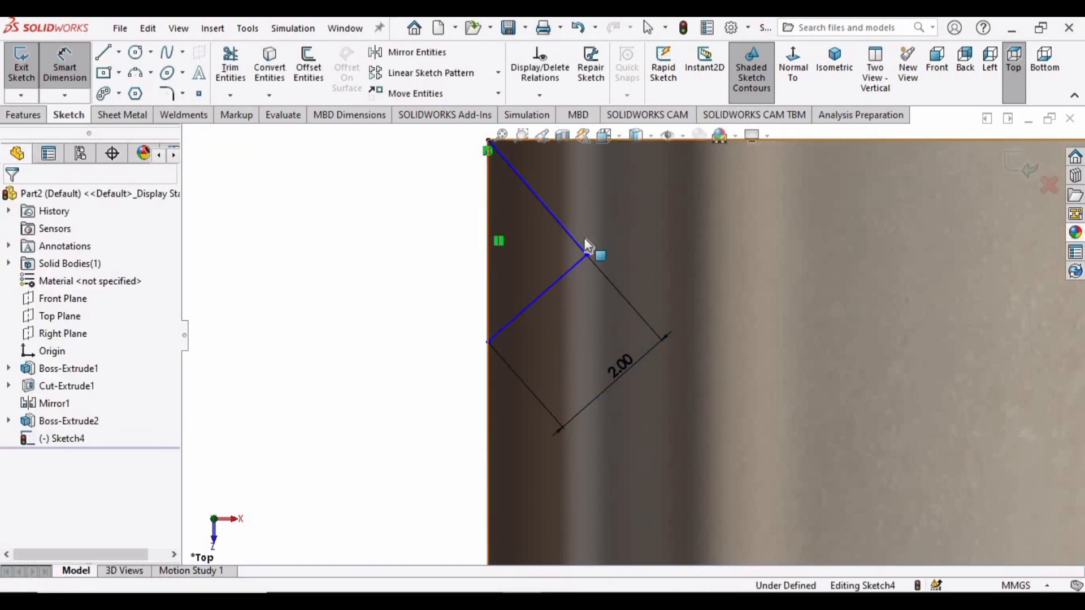
Apply an Equal relation to the triangle's three sides and exit the thread profile sketch
click(581, 249)
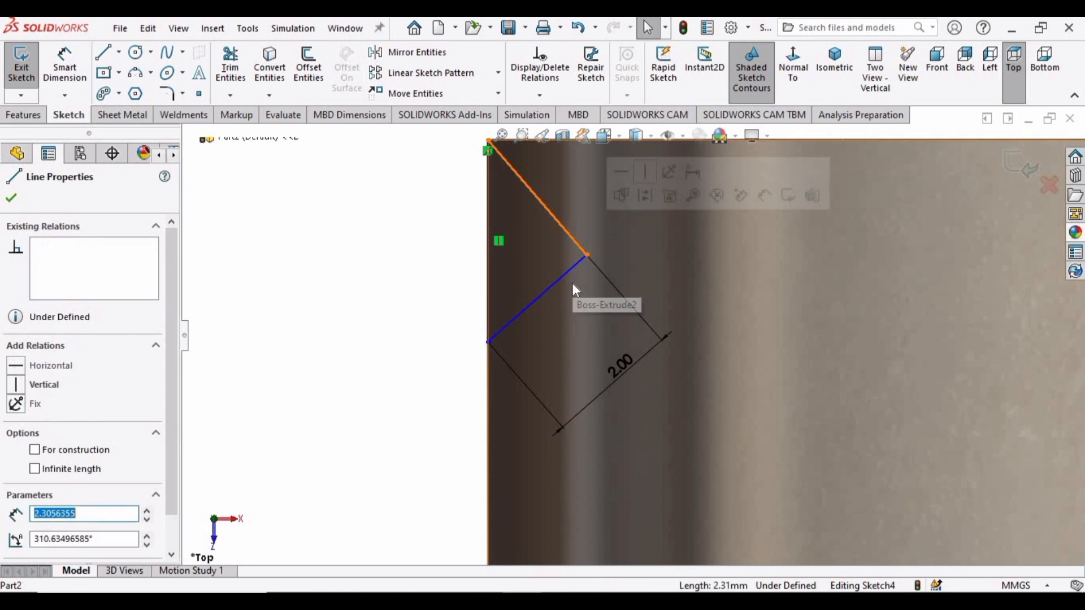
ctrl+click(534, 300)
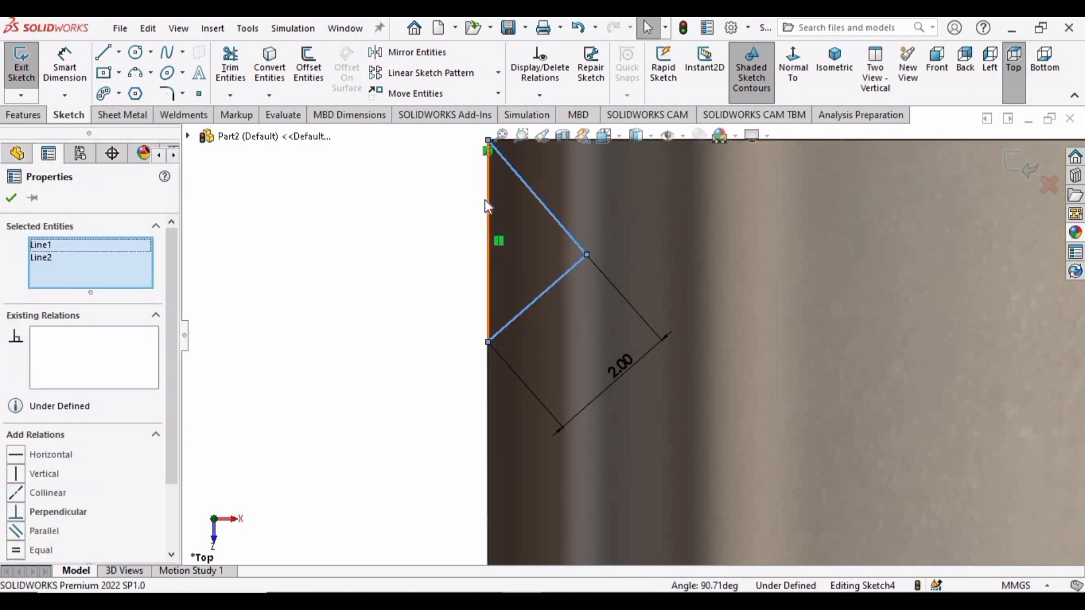
ctrl+click(486, 195)
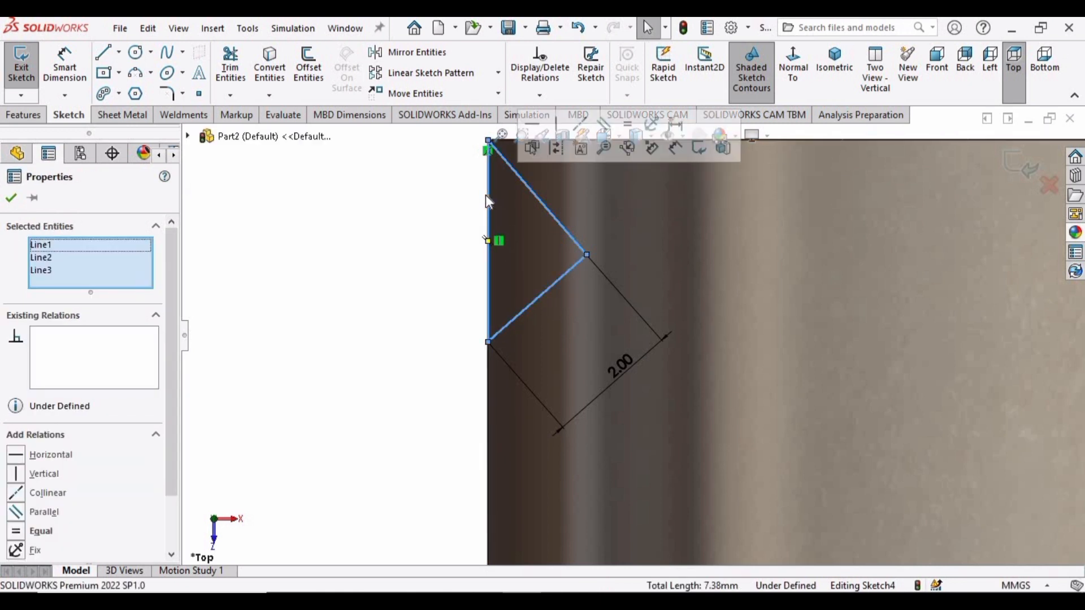
click(635, 127)
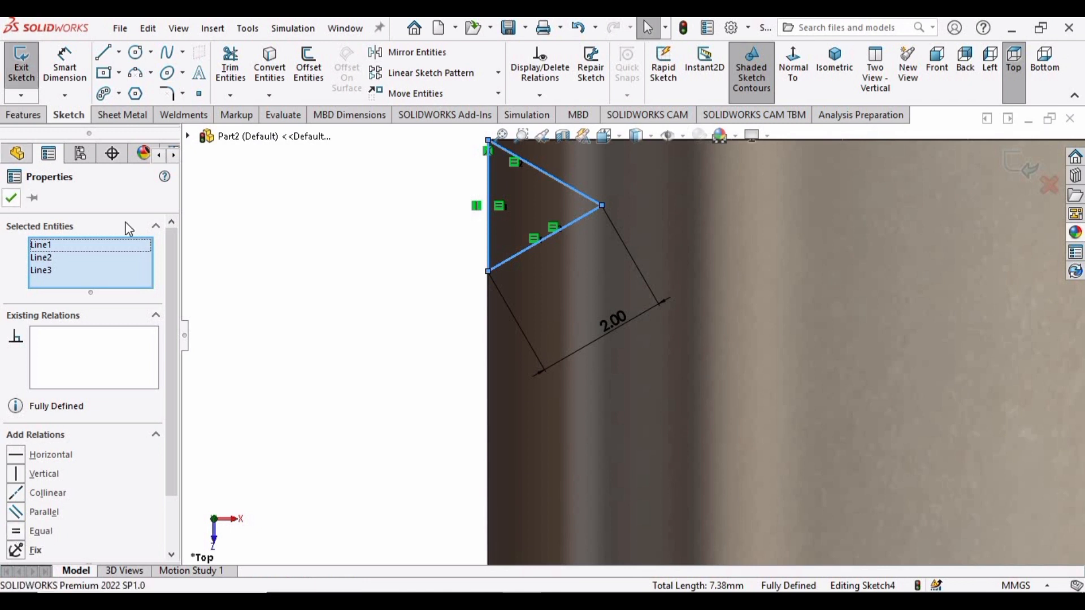
click(10, 198)
scroll(913, 258, up, 2)
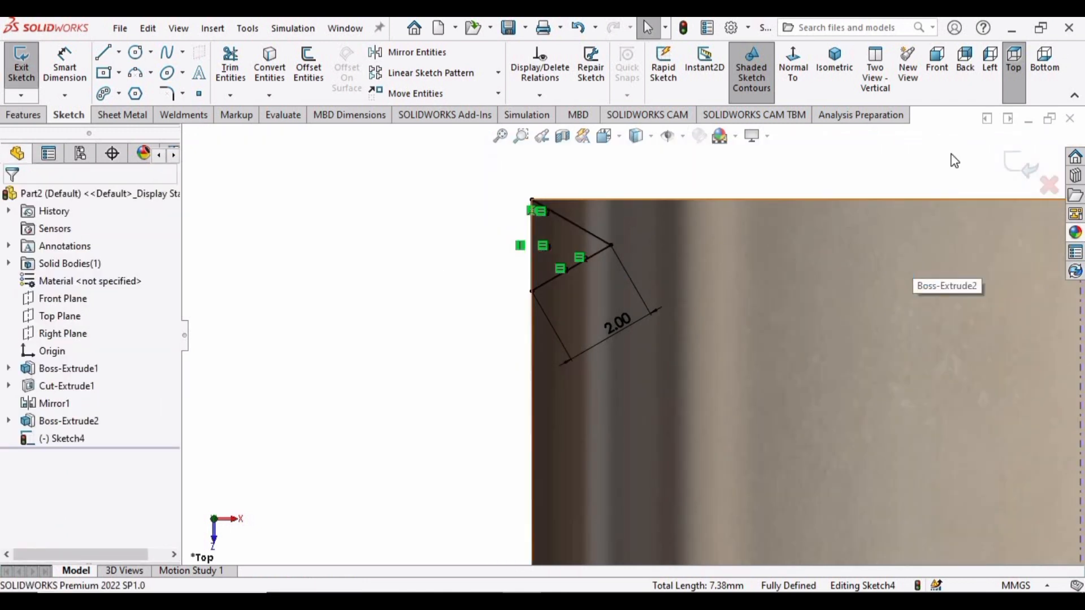
click(1020, 164)
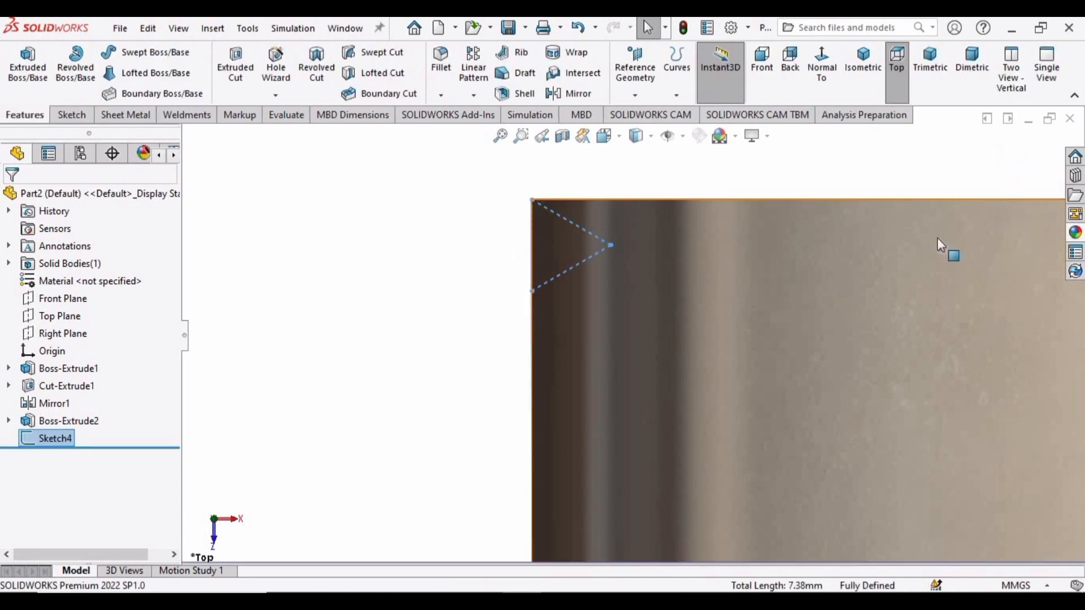
Start a Helix and Spiral on the shank's free end face and sketch a circle of about 17 mm diameter centred on the origin
middle_drag(942, 245, 911, 211)
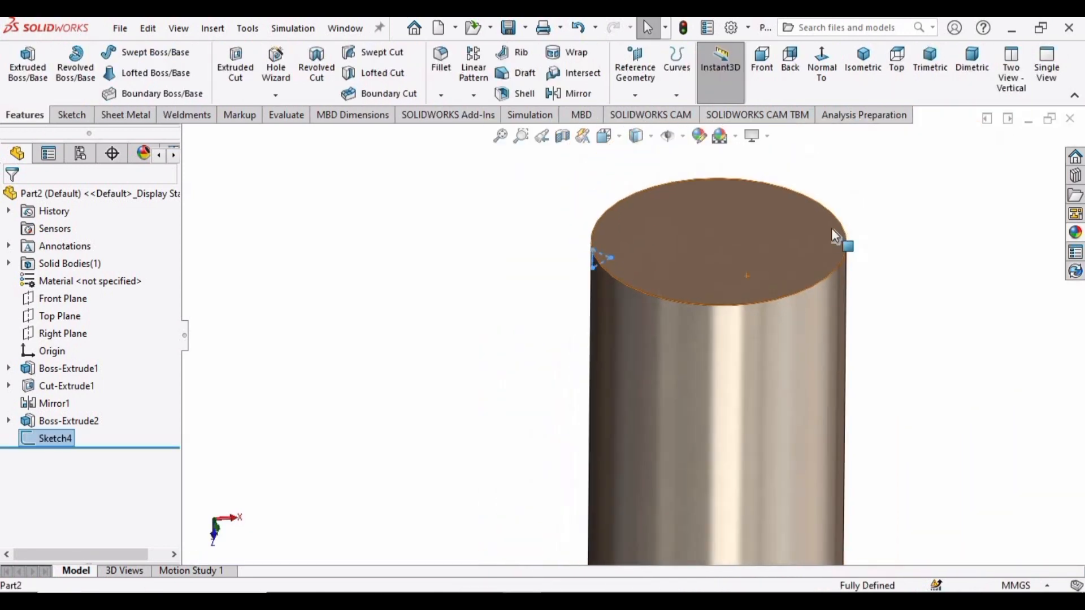
scroll(836, 237, down, 3)
click(678, 95)
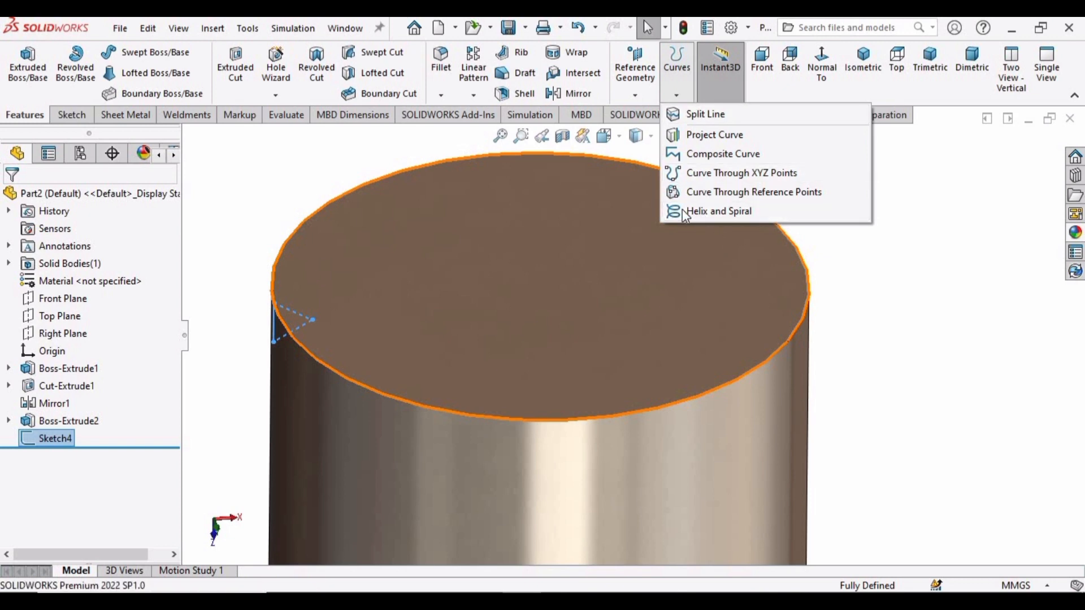
click(716, 211)
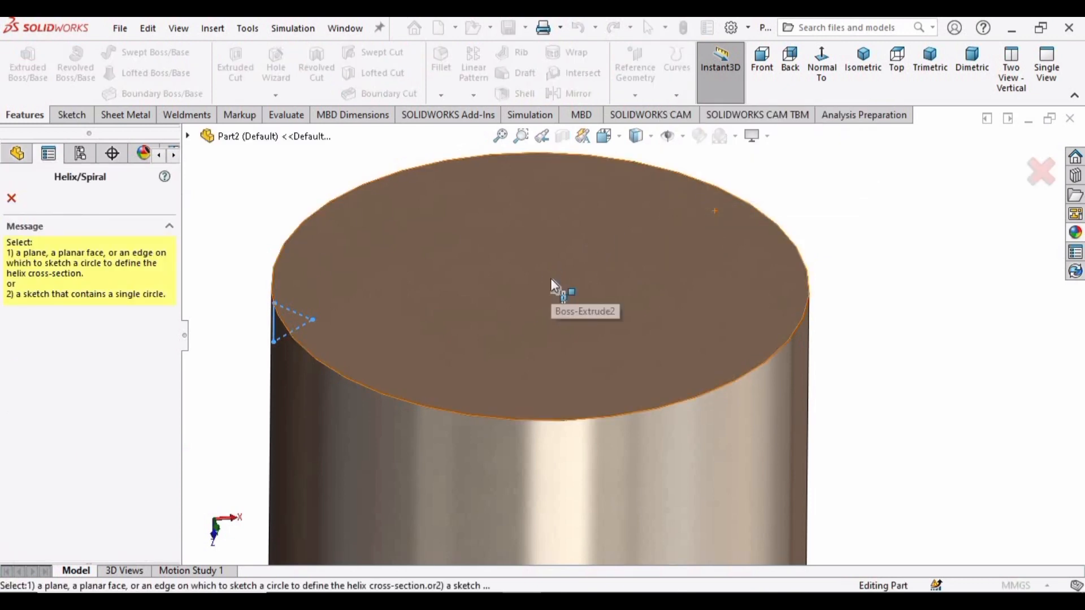
click(550, 278)
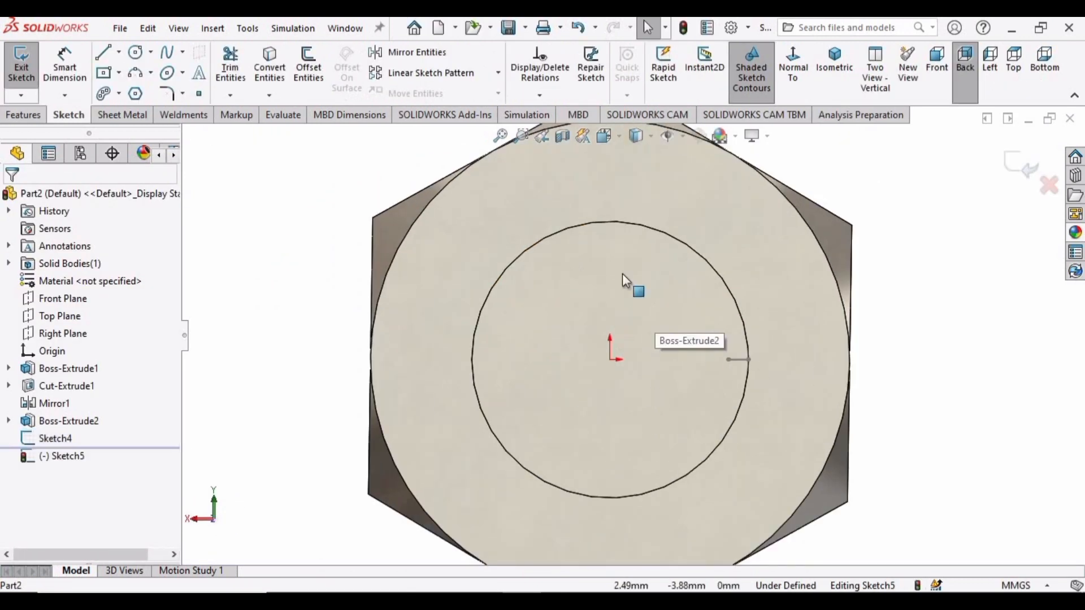
click(136, 52)
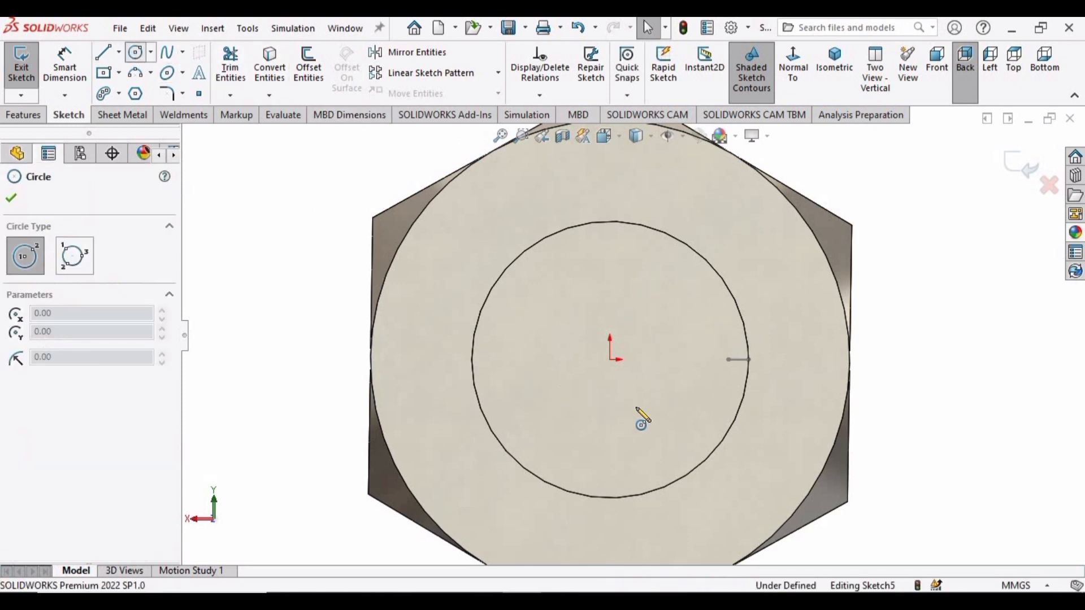
click(610, 359)
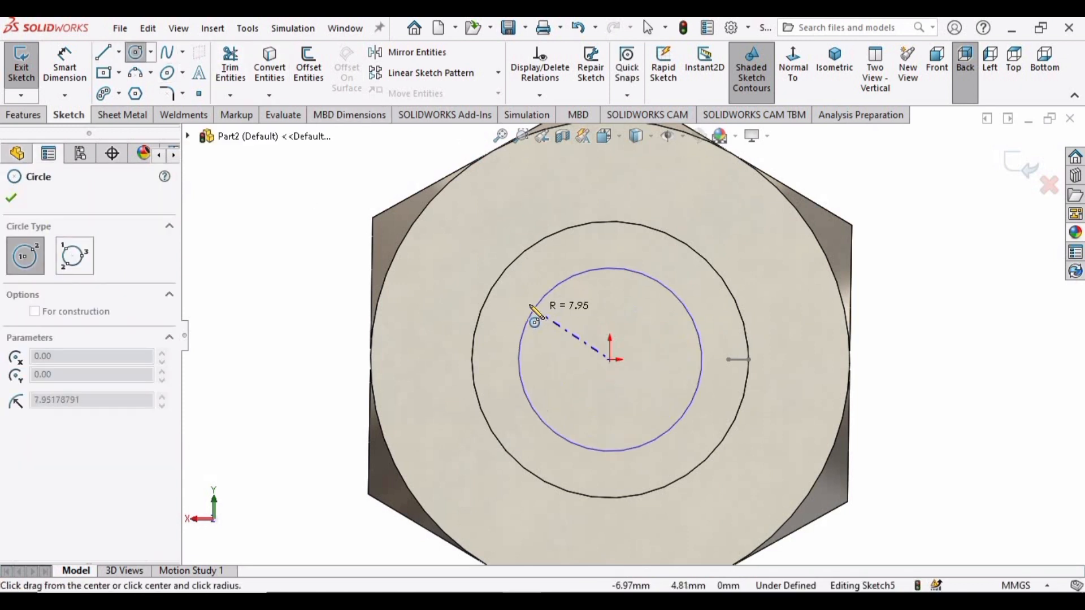
click(523, 311)
Dimension the helix base circle's diameter and set it to 24 mm
click(78, 54)
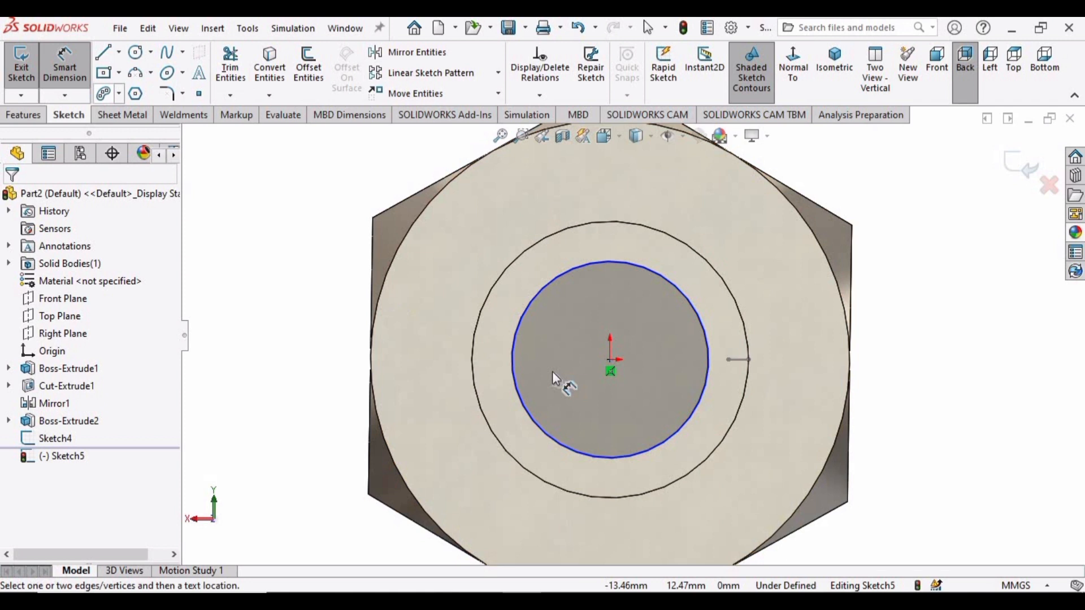
click(515, 379)
click(259, 369)
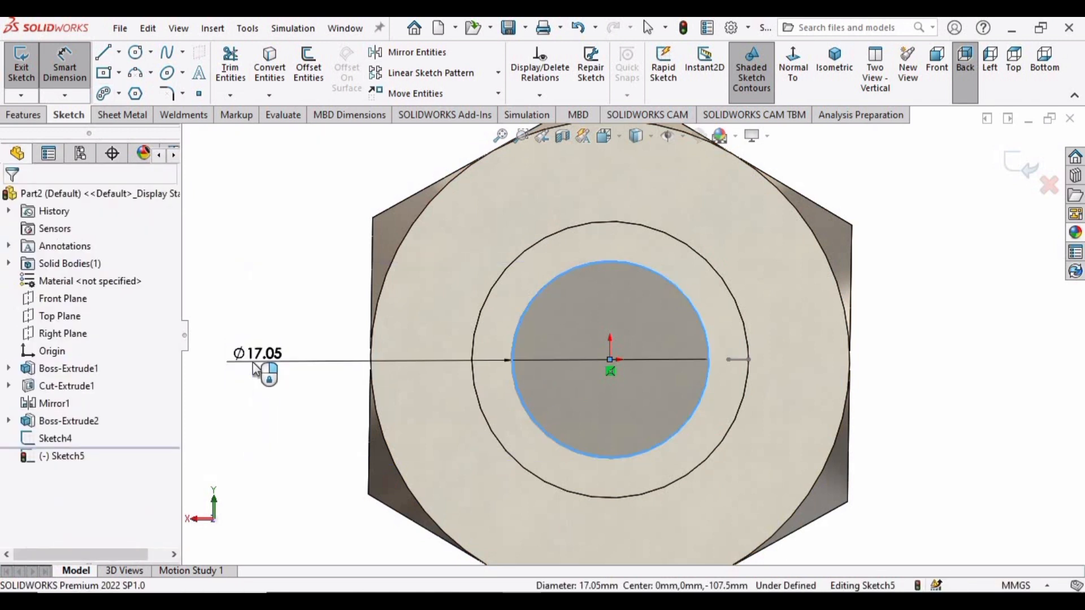
text(24)
key(Return)
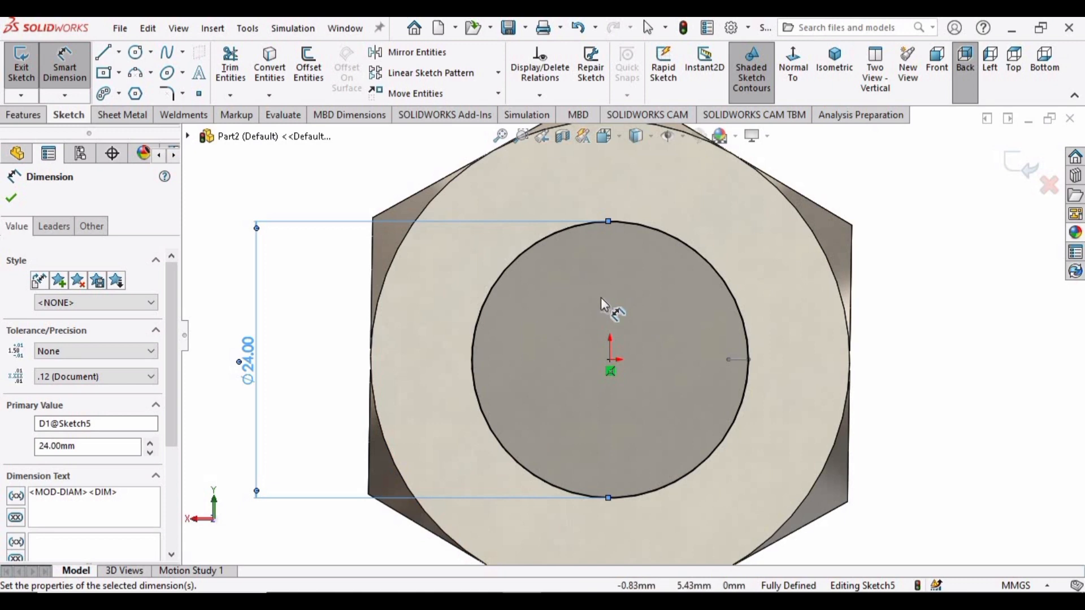
Finish the circle sketch and define the helix with a constant pitch of 3 mm and 32 revolutions
middle_drag(601, 298, 716, 287)
scroll(637, 338, up, 4)
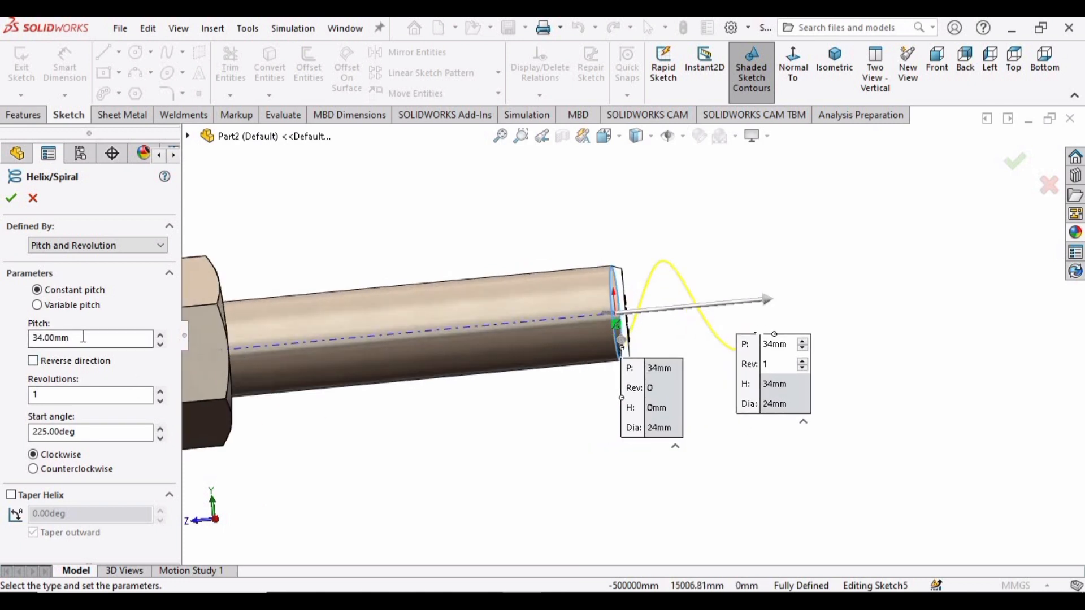
drag(9, 335, 25, 335)
text(3)
key(Return)
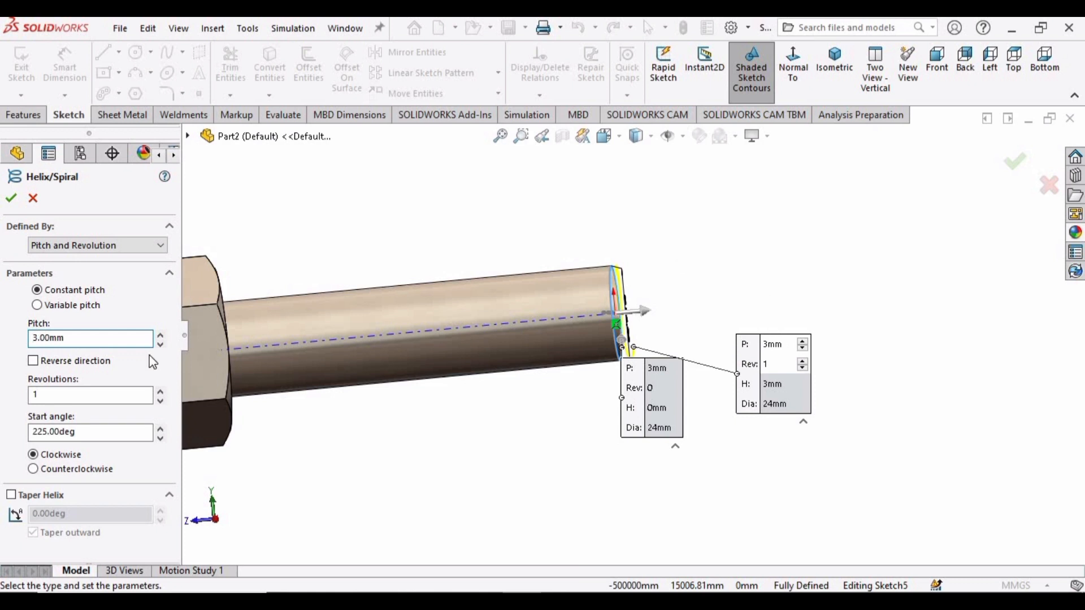
click(68, 392)
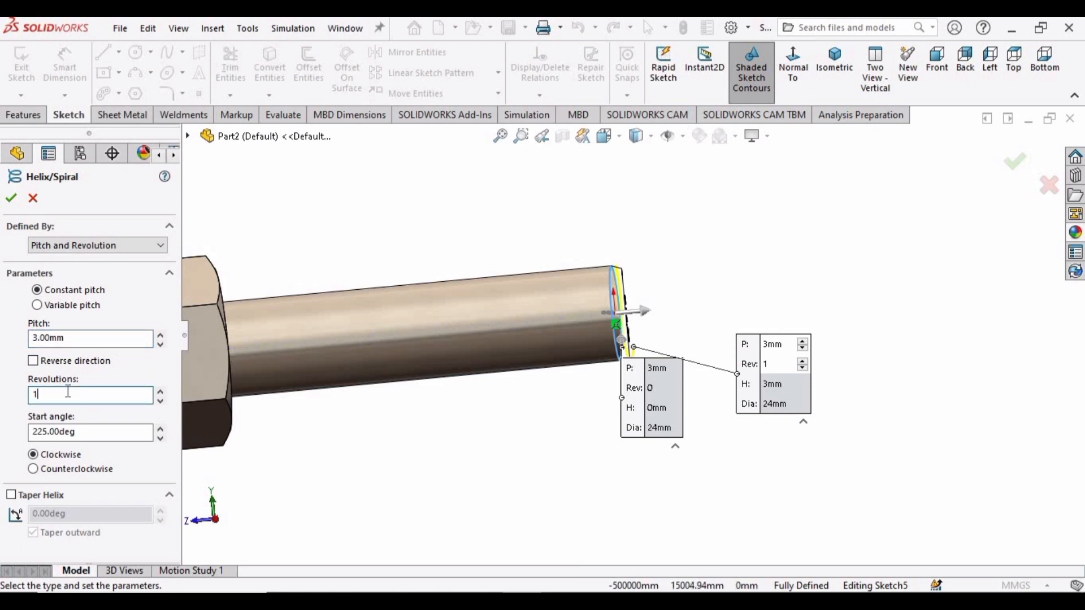
text(32)
key(Return)
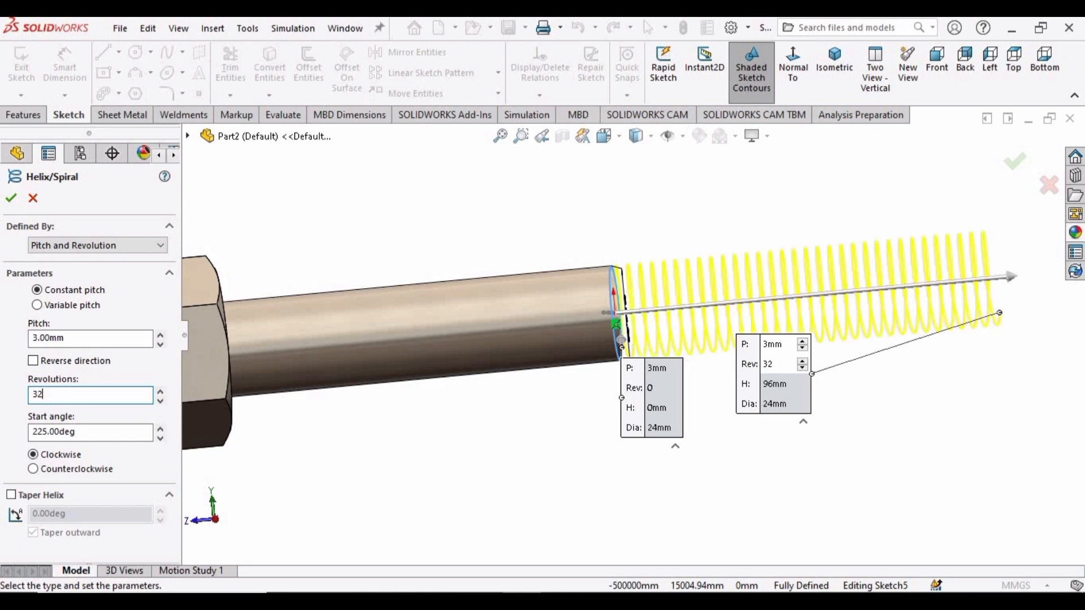
Reverse the helix direction so it runs along the shank toward the head, keep it clockwise, and accept the helix
click(33, 361)
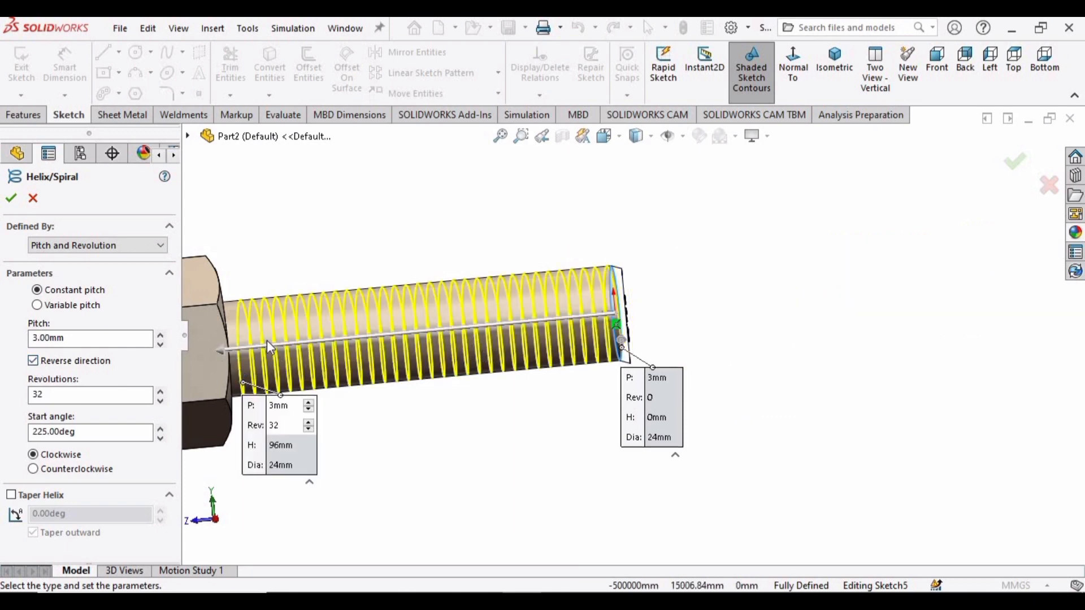
scroll(267, 342, down, 2)
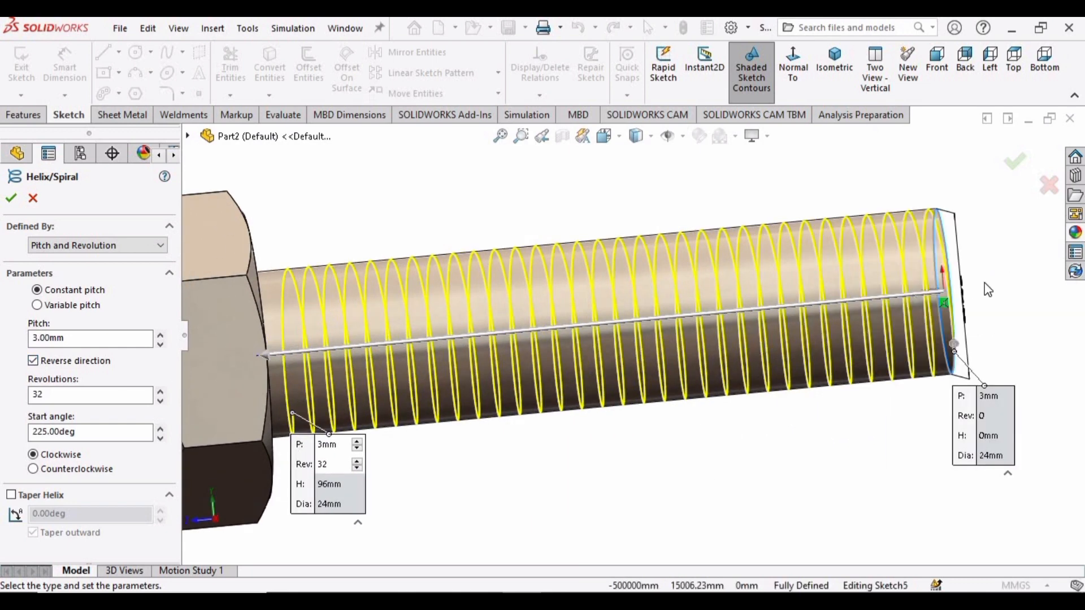
double_click(94, 432)
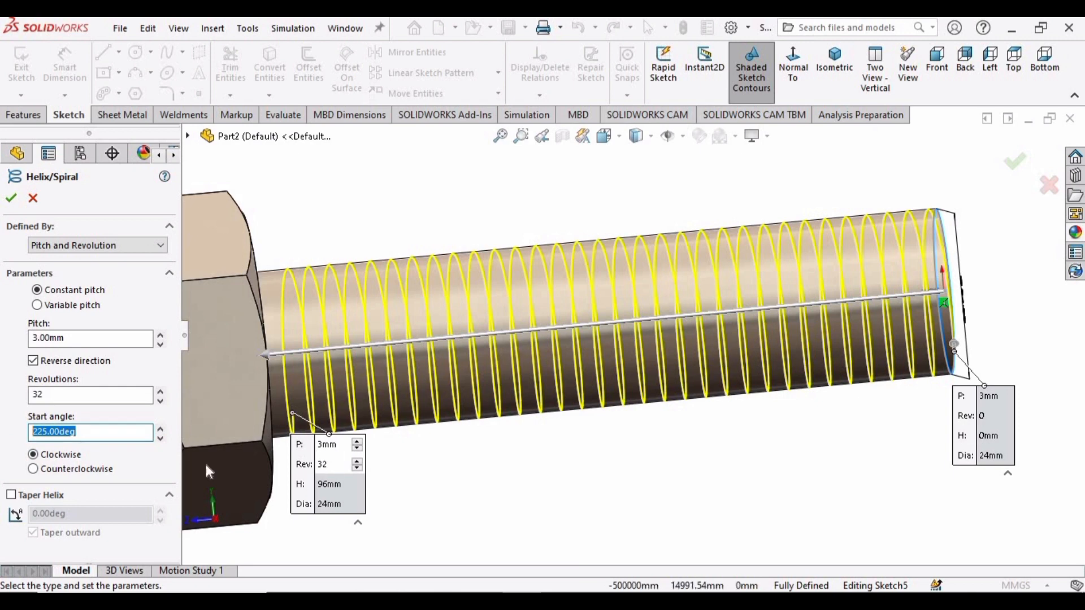
click(33, 456)
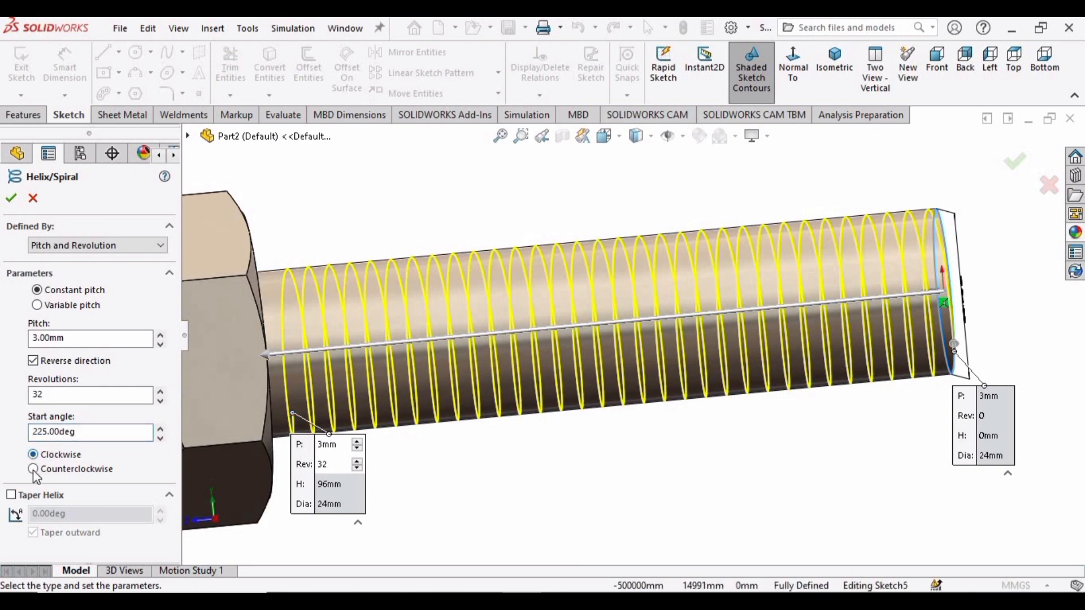
click(35, 470)
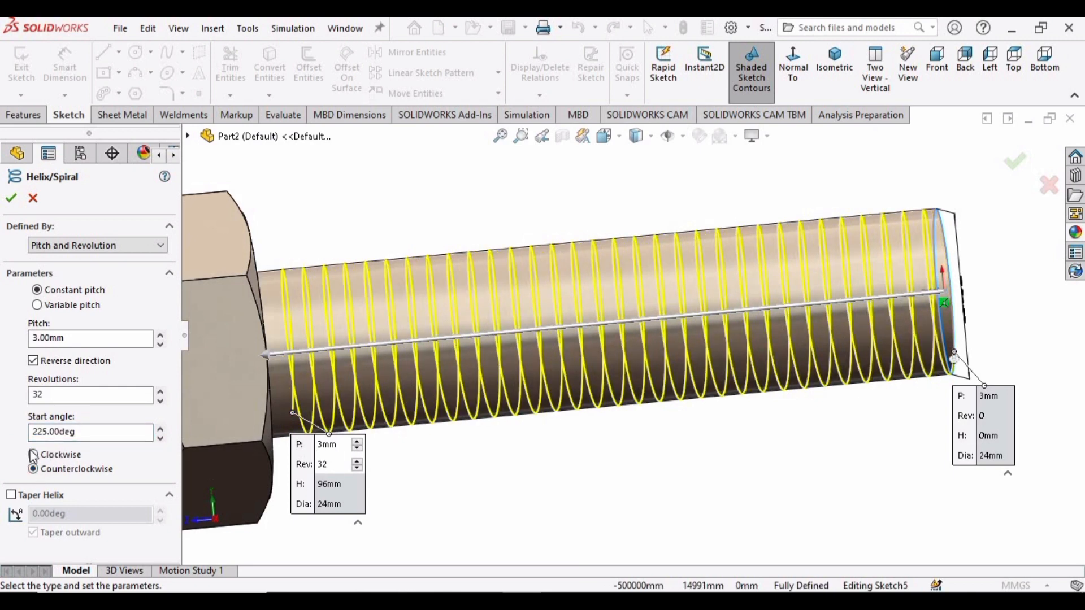
click(39, 456)
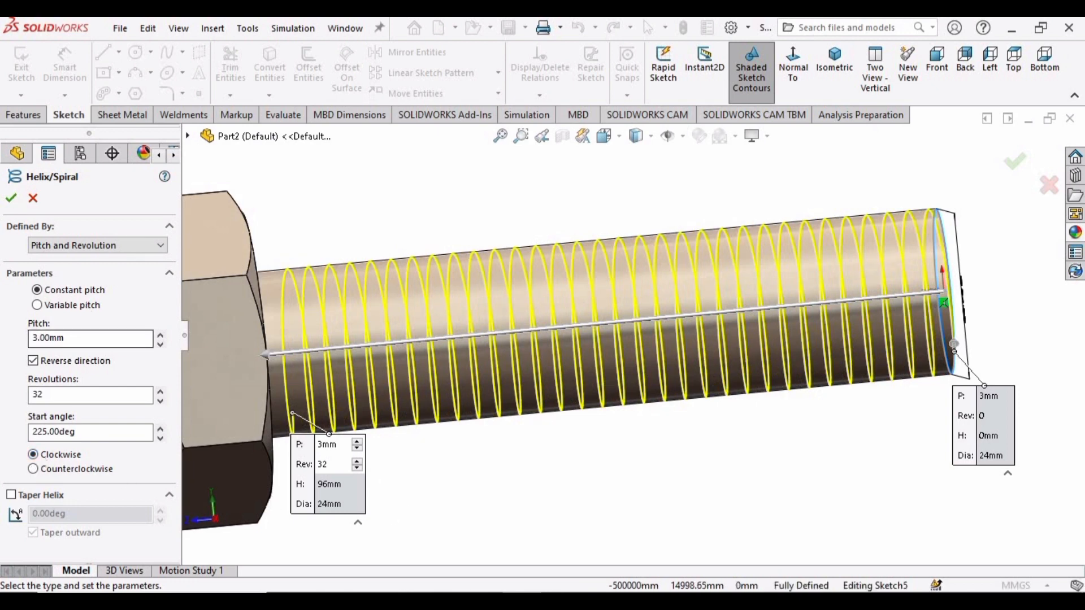
click(12, 198)
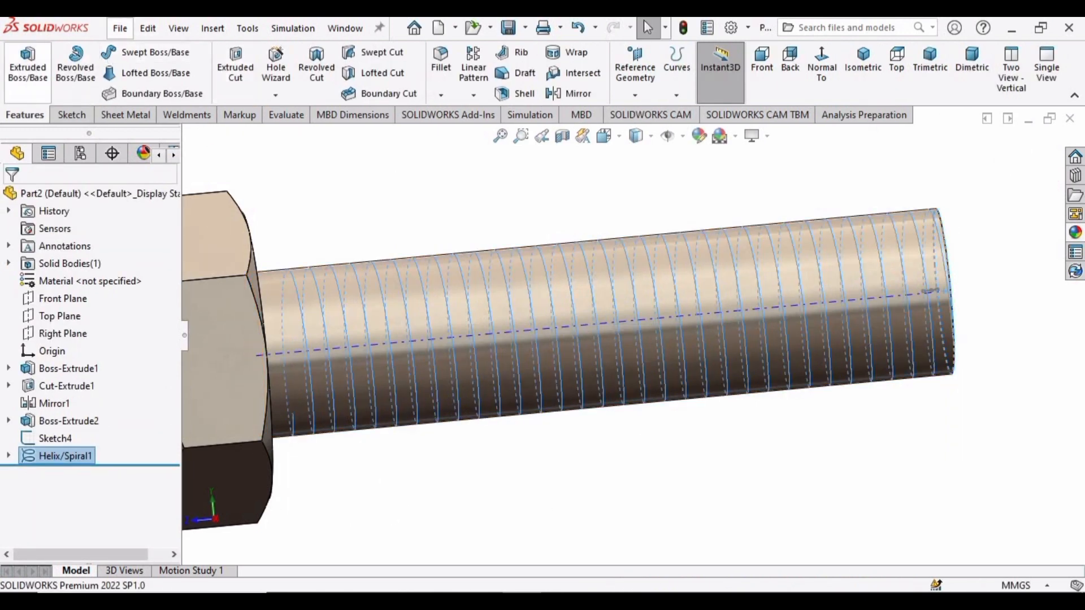
Create a Swept Cut using the triangular thread sketch as the profile and the helix as the path along the shank
click(373, 52)
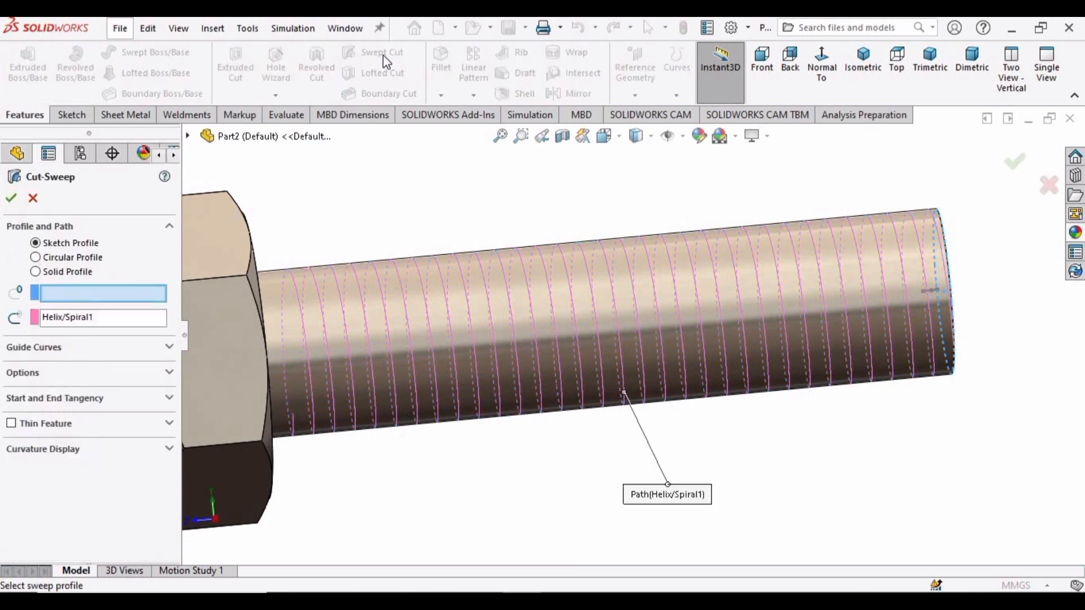
click(77, 319)
click(100, 291)
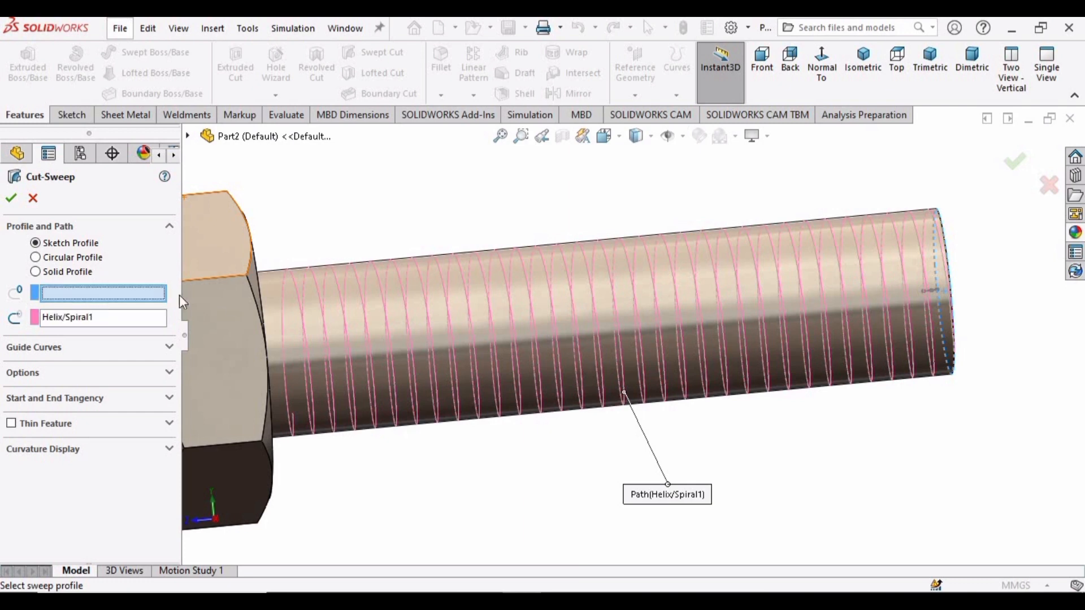
click(187, 136)
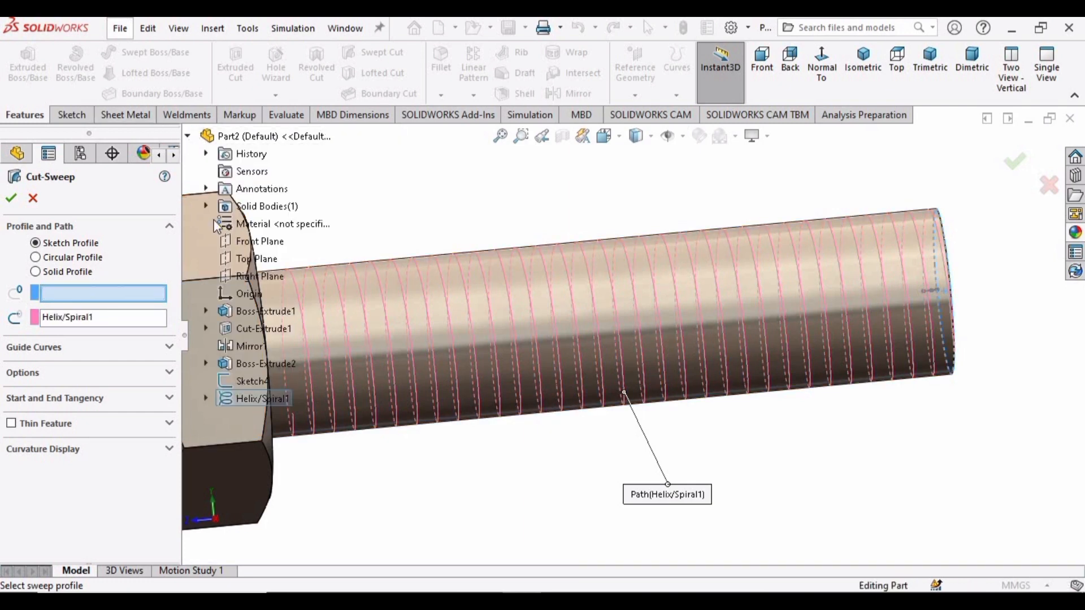
click(238, 381)
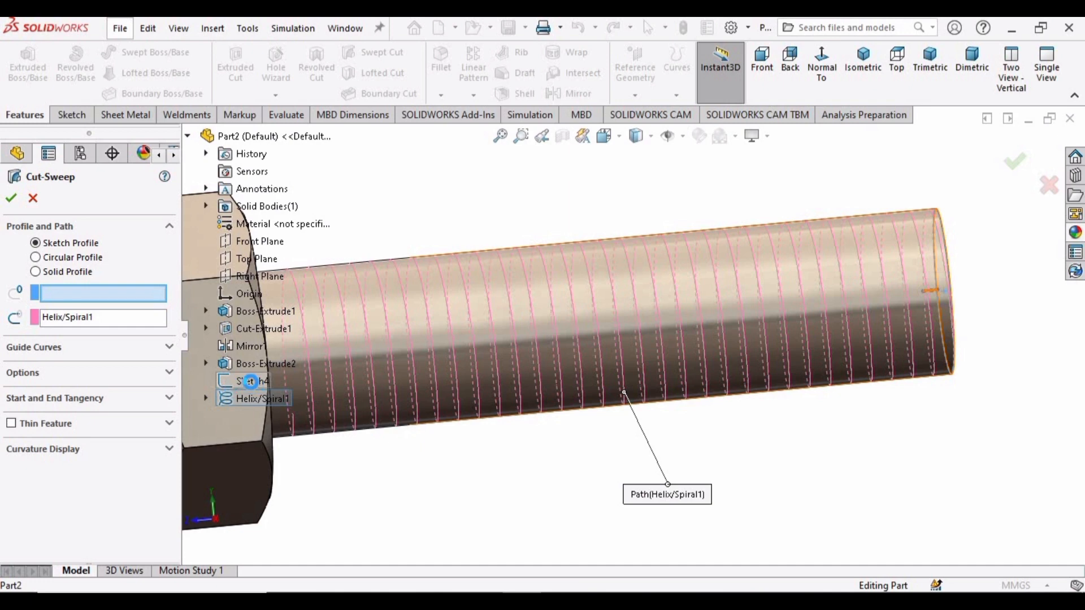
click(270, 382)
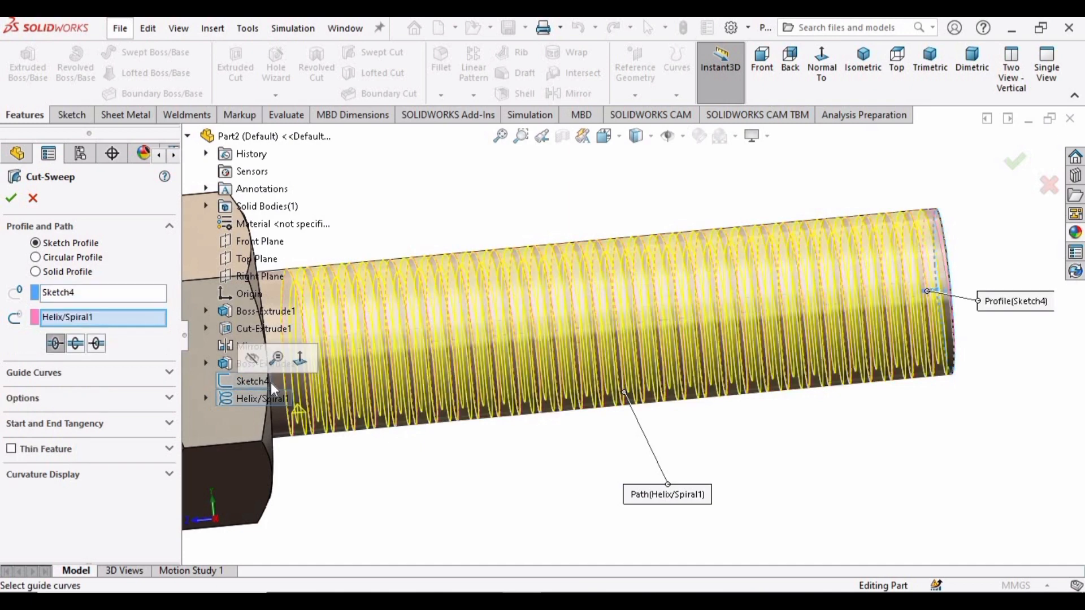
click(13, 197)
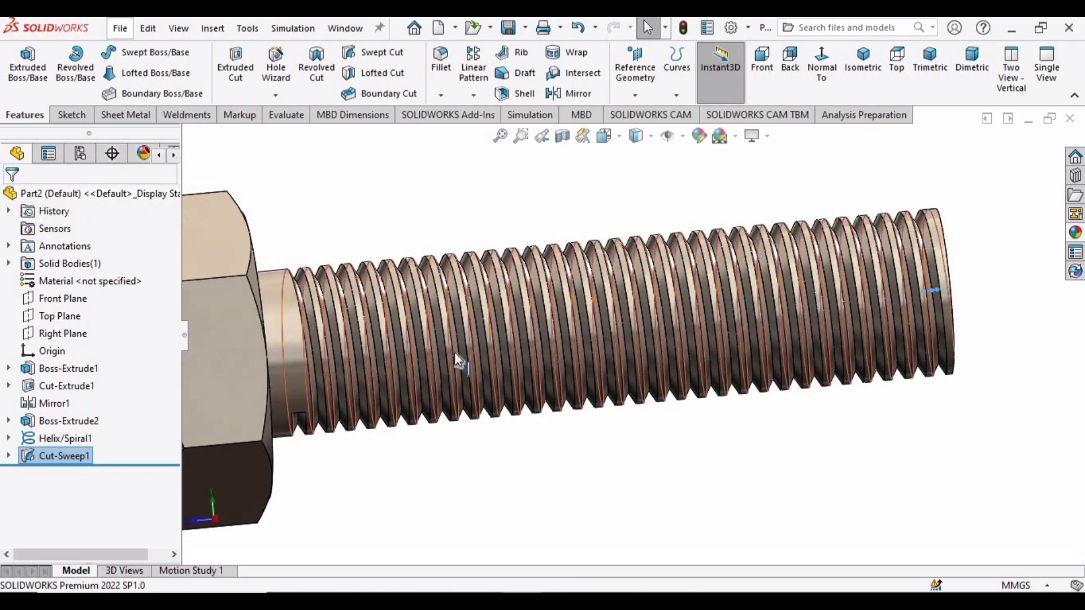
Hide the helix curve on the threaded shank and show the whole bolt in isometric view
scroll(626, 337, down, 5)
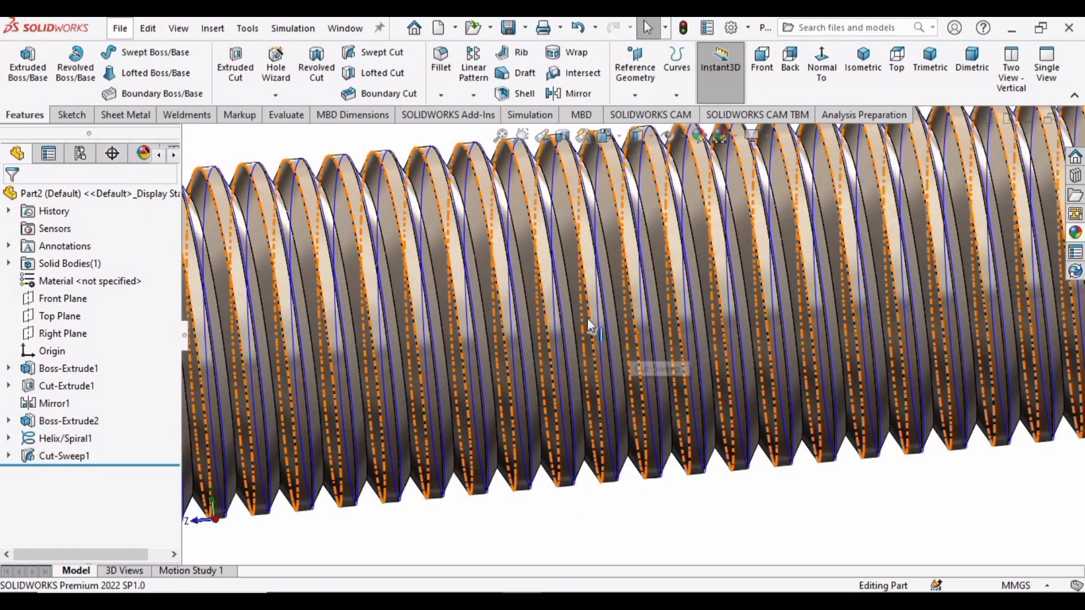
scroll(598, 309, down, 5)
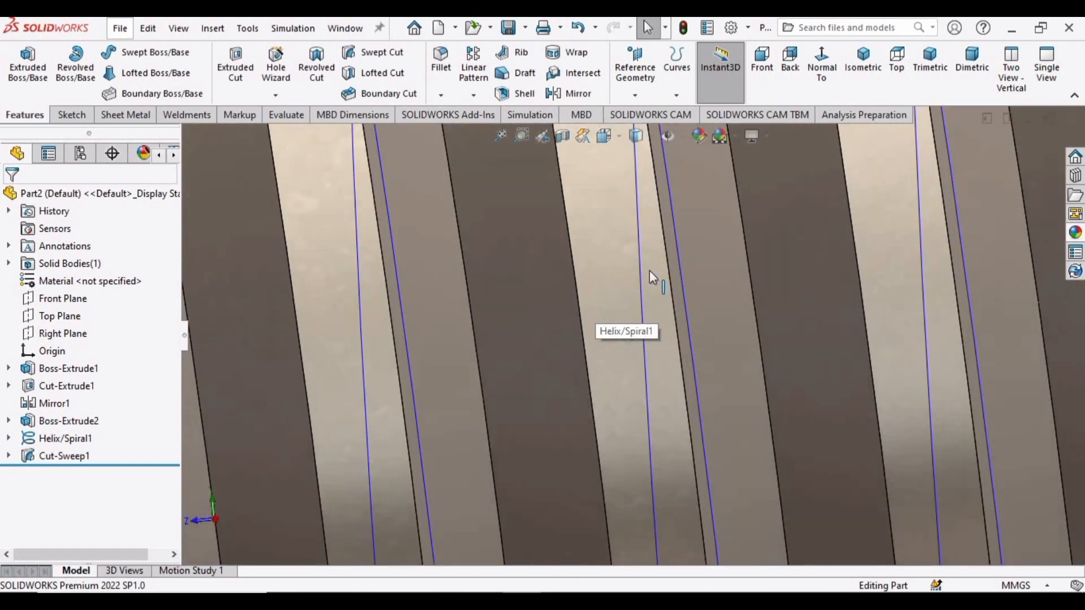
click(643, 301)
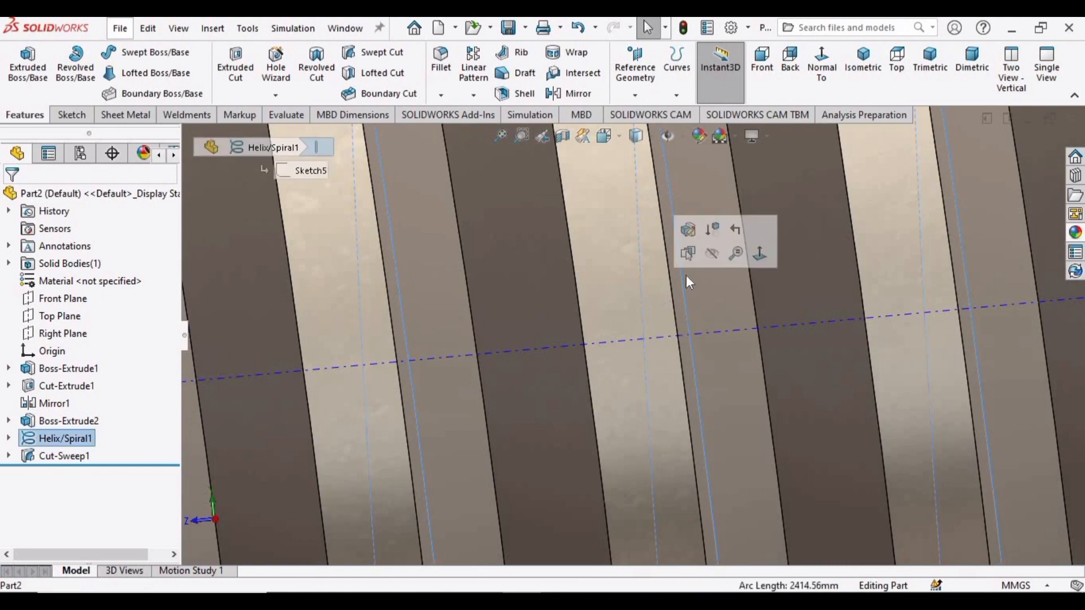
click(713, 255)
scroll(643, 357, up, 8)
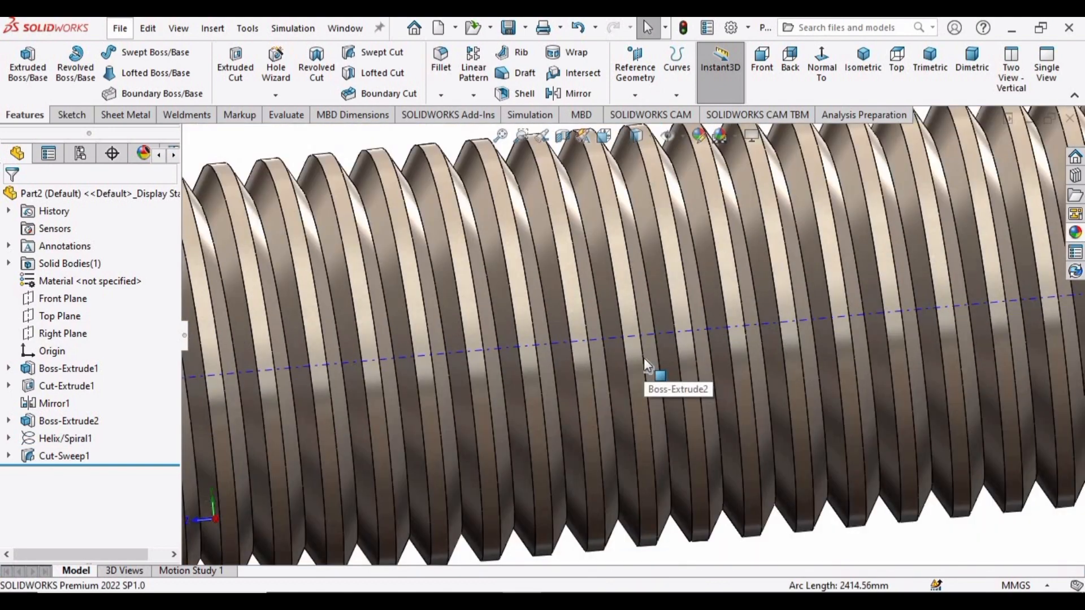
middle_drag(616, 443, 520, 373)
scroll(753, 316, down, 2)
middle_drag(757, 318, 848, 315)
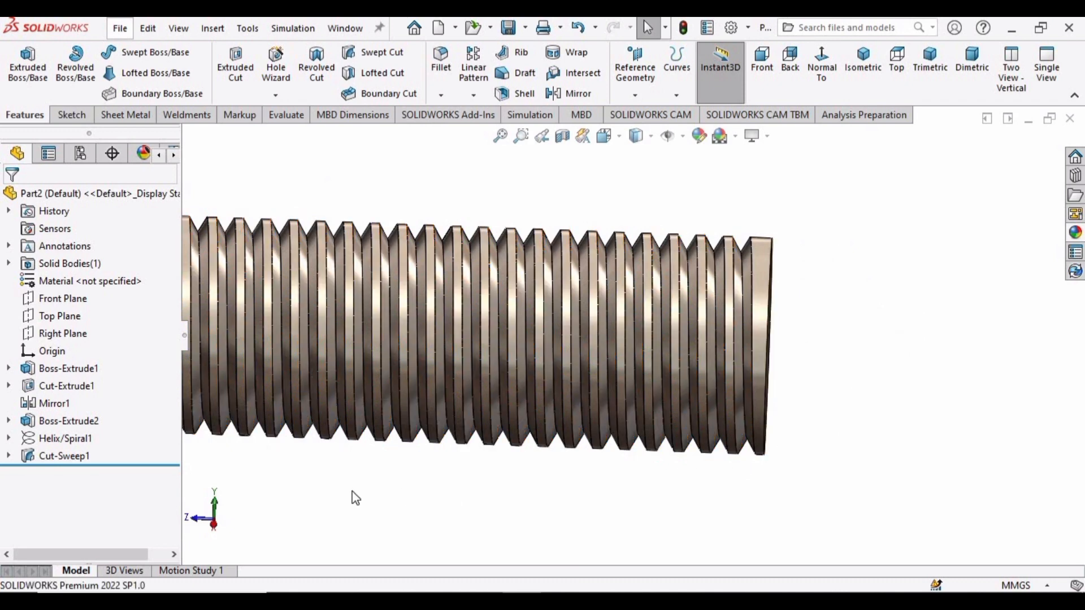
scroll(356, 498, up, 5)
scroll(468, 441, down, 1)
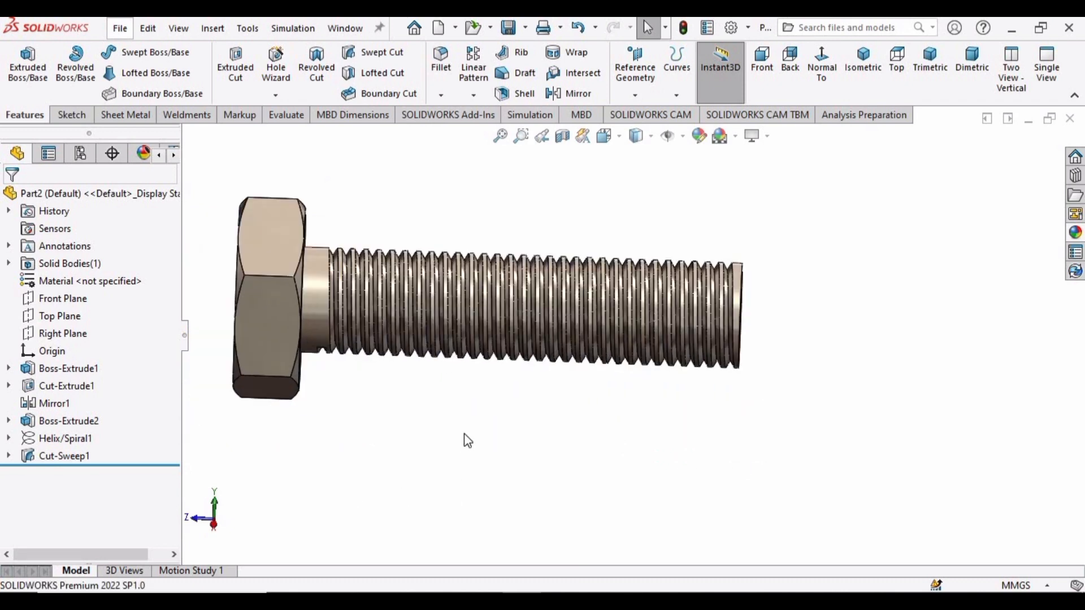
key(ctrl+7)
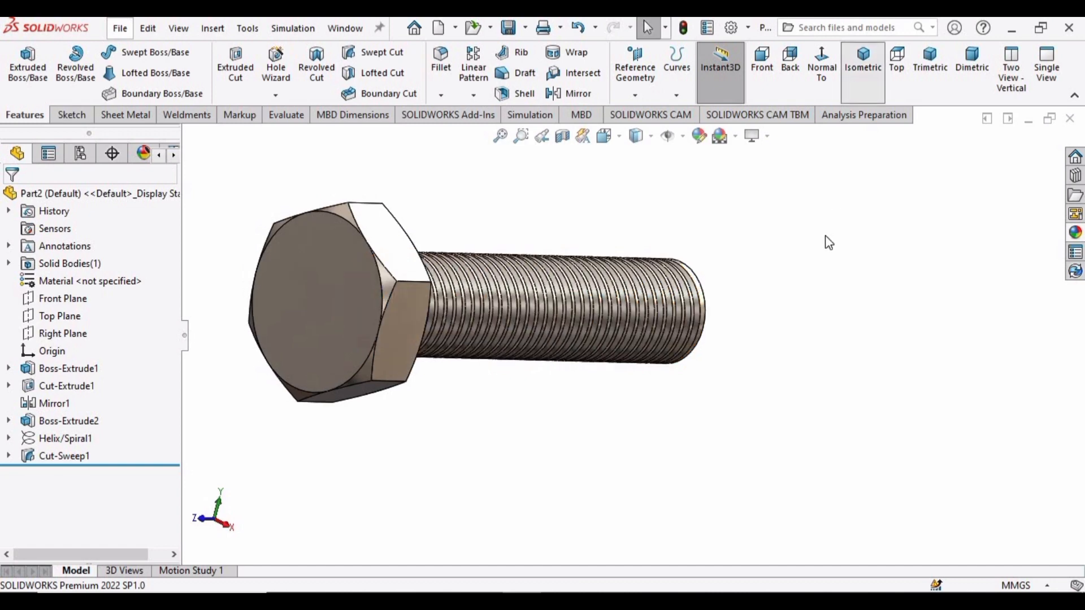